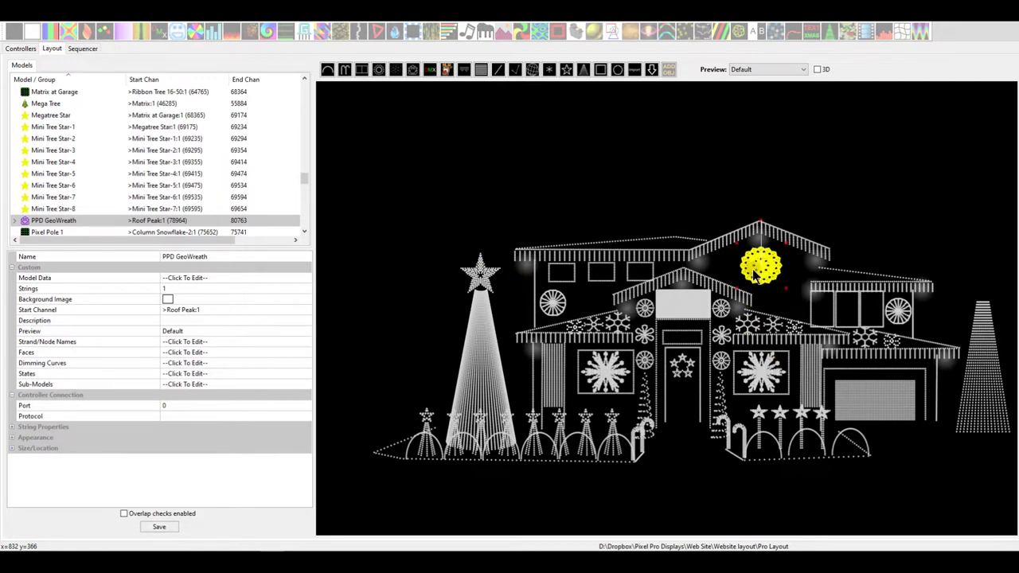
# Step: Expand the pro PPD GeoWreath to review its submodels, then collapse it again
pyautogui.click(14, 220)
pyautogui.scroll(-3, 38, 196)
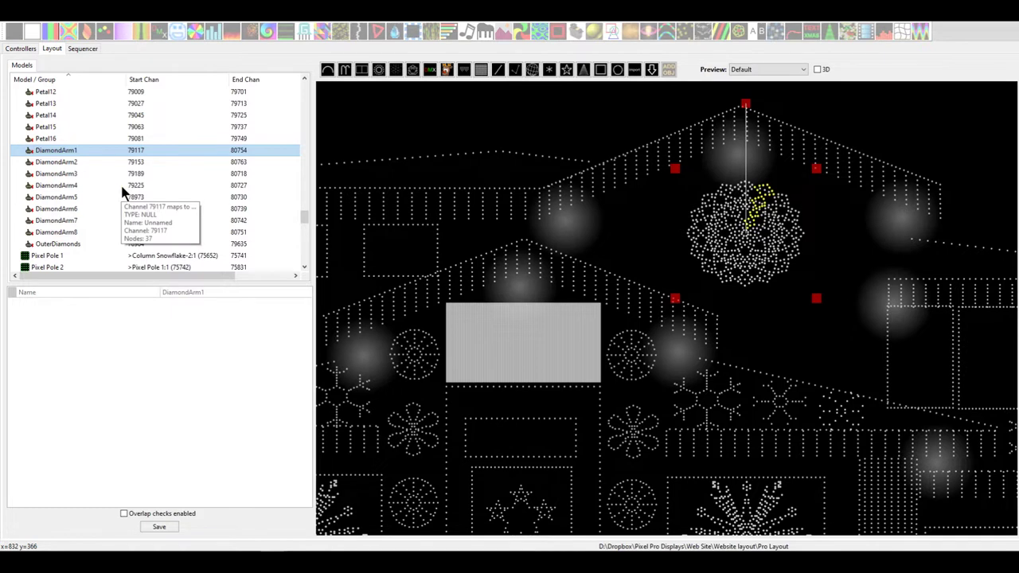
pyautogui.scroll(12, 123, 193)
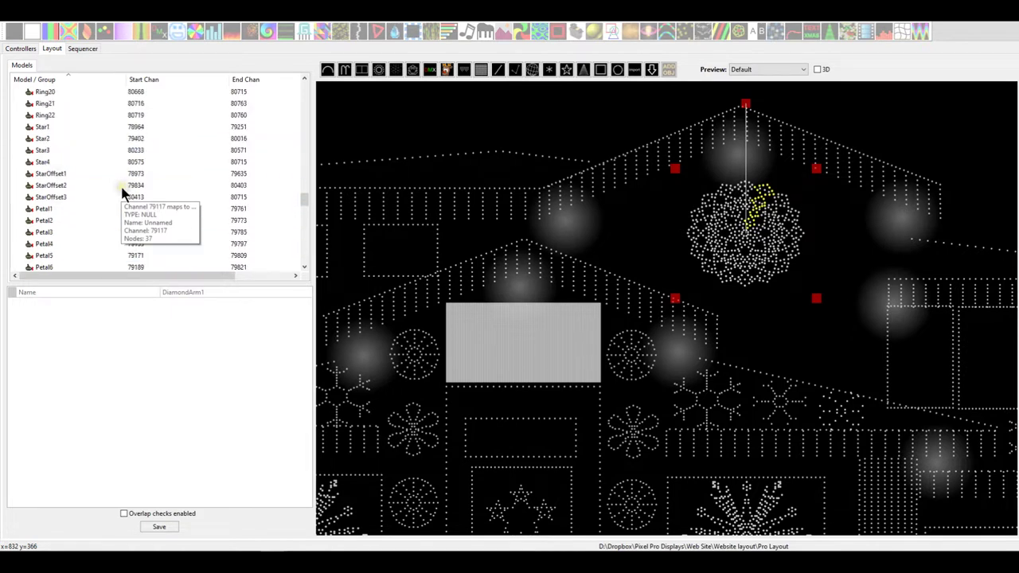
pyautogui.scroll(-5, 123, 193)
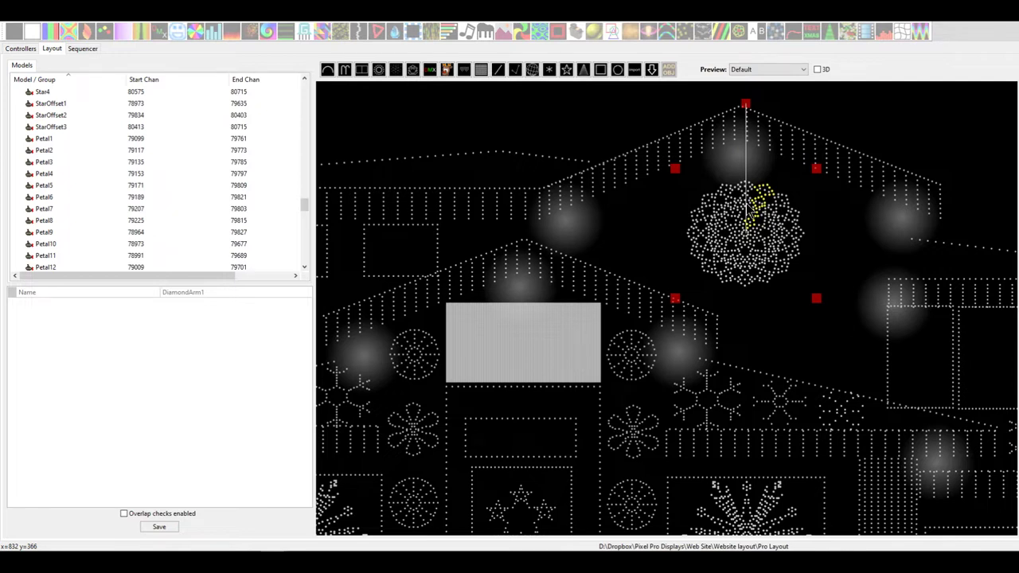
pyautogui.scroll(4, 69, 204)
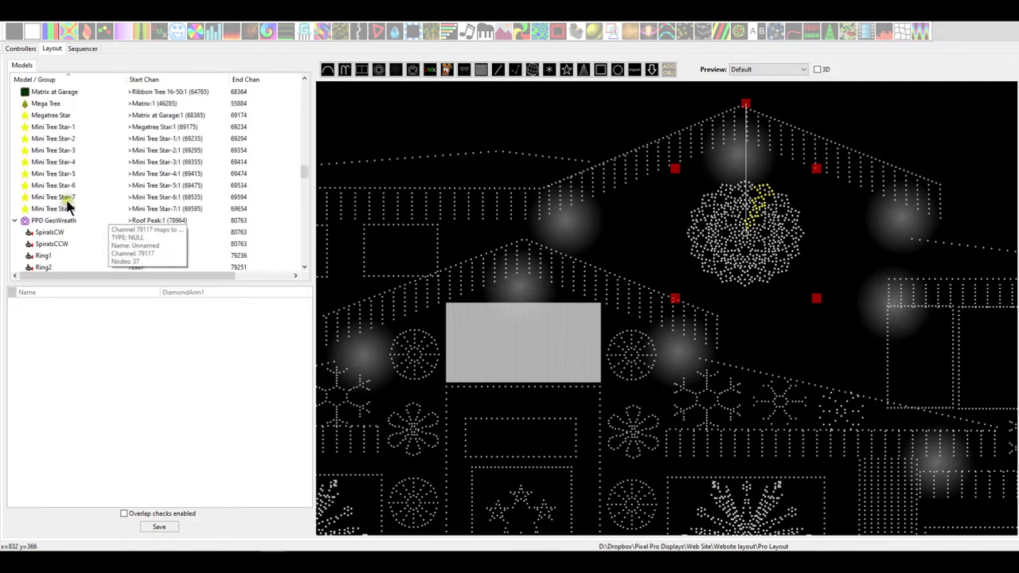
pyautogui.click(13, 221)
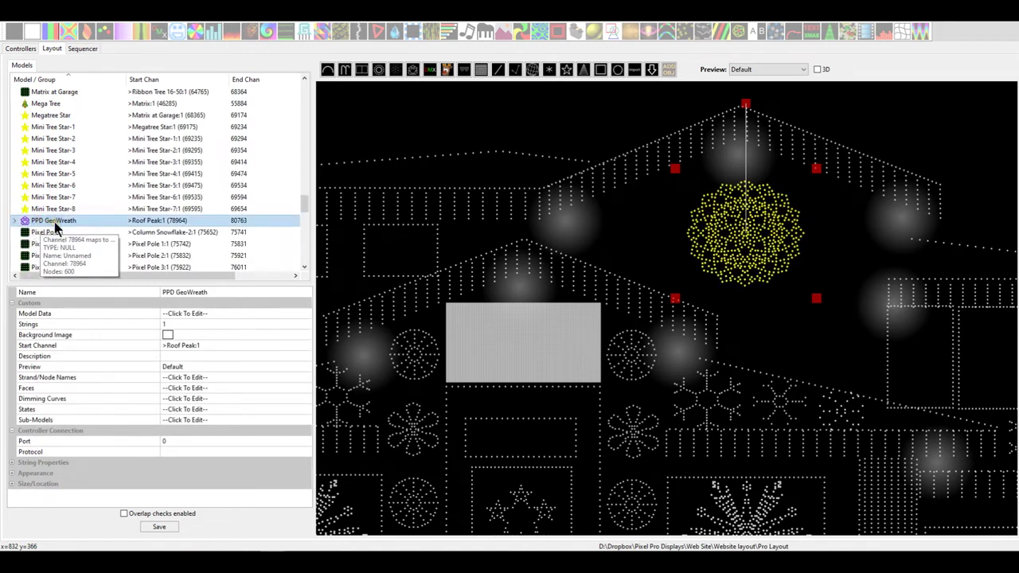
pyautogui.scroll(3, 54, 221)
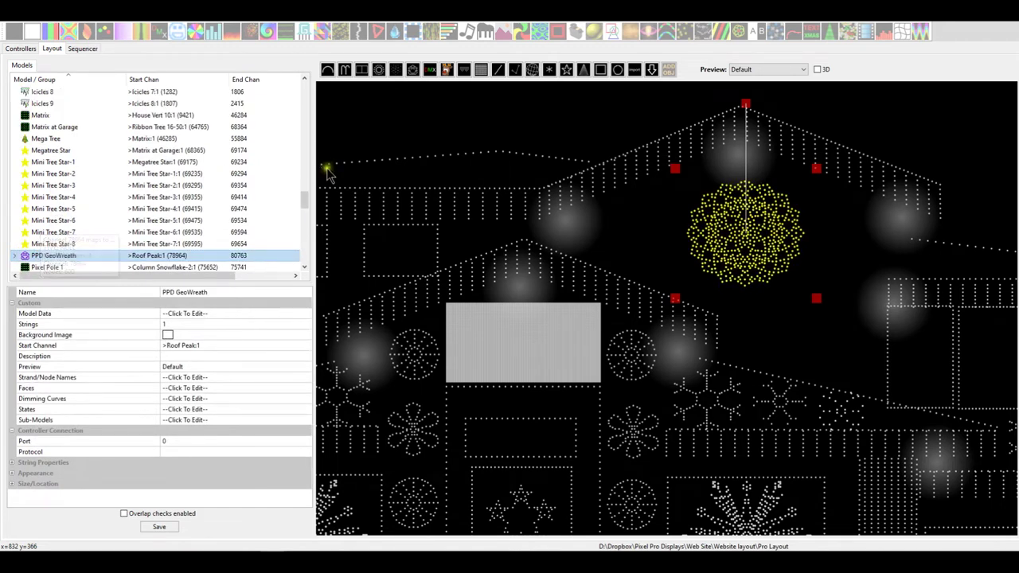
# Step: Insert the Boscoyo PPD Geo Wreath from the vendor Wreaths catalogue above the house
pyautogui.click(651, 72)
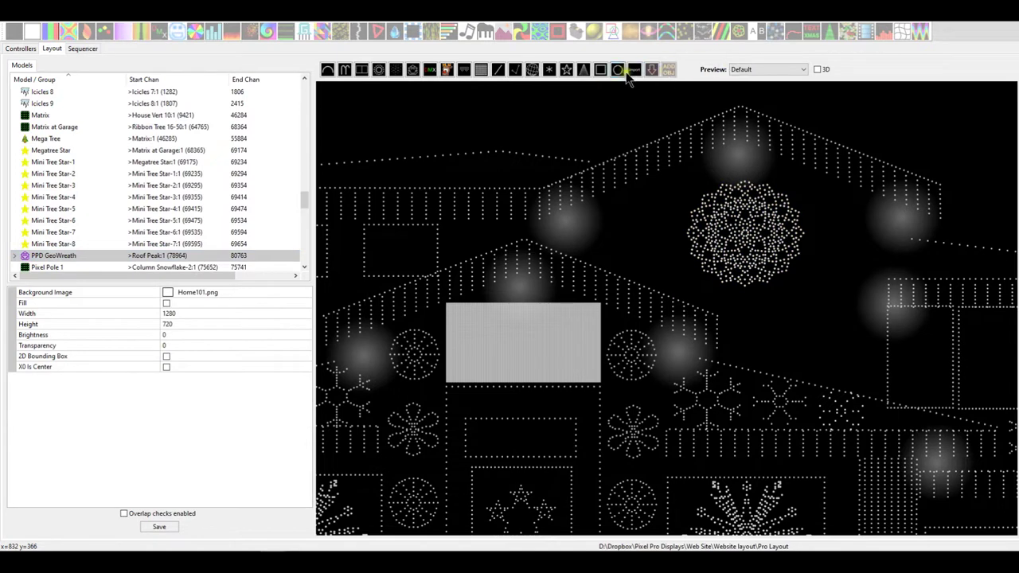
pyautogui.scroll(-5, 660, 171)
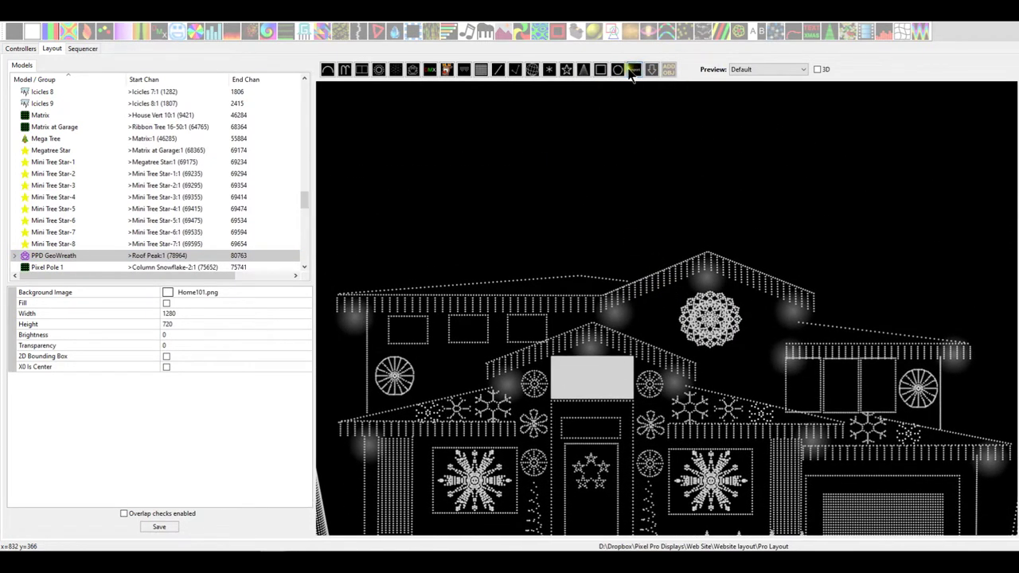
pyautogui.click(651, 70)
pyautogui.moveTo(551, 119); pyautogui.dragTo(636, 190)
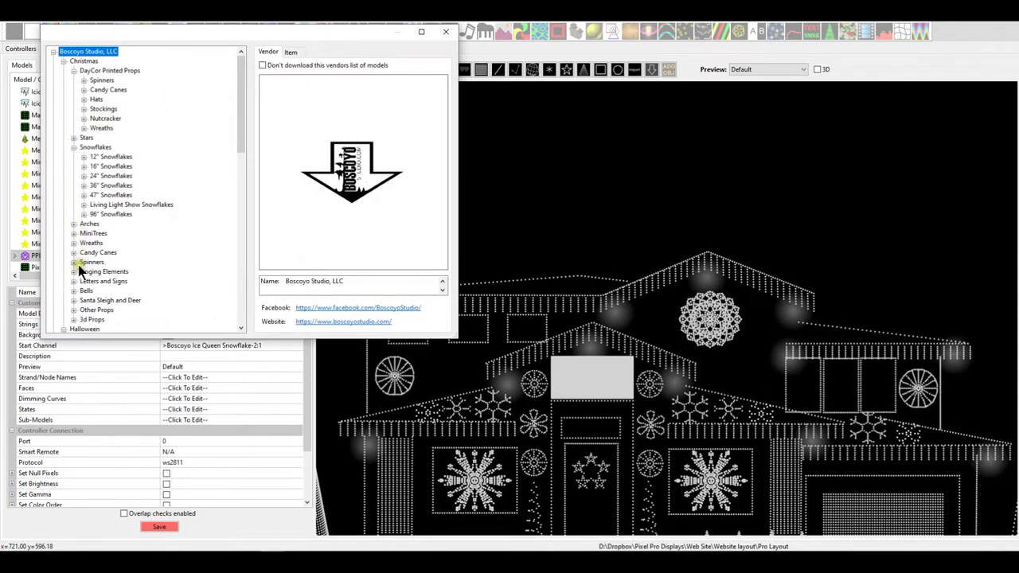
pyautogui.click(73, 243)
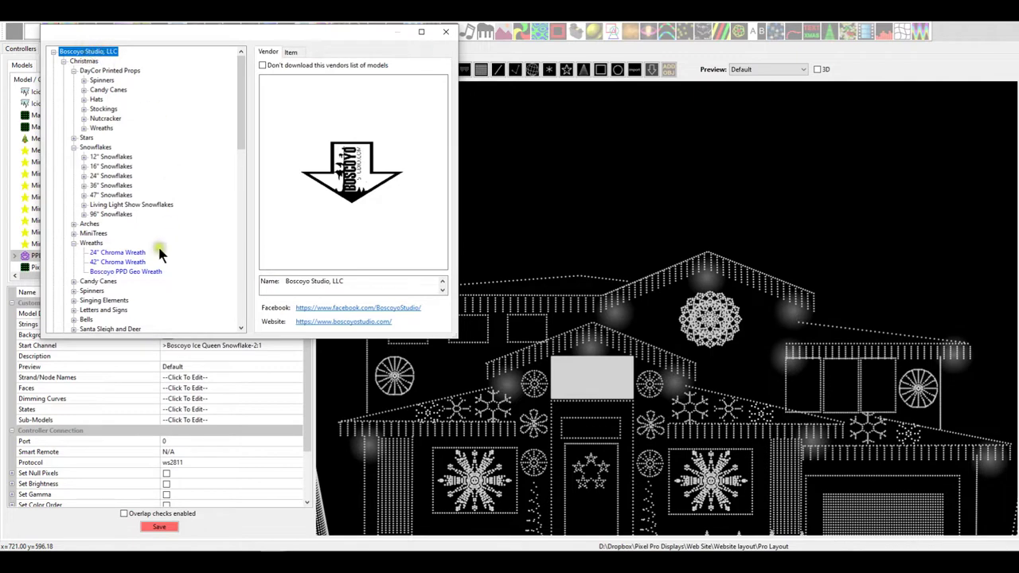
pyautogui.click(123, 272)
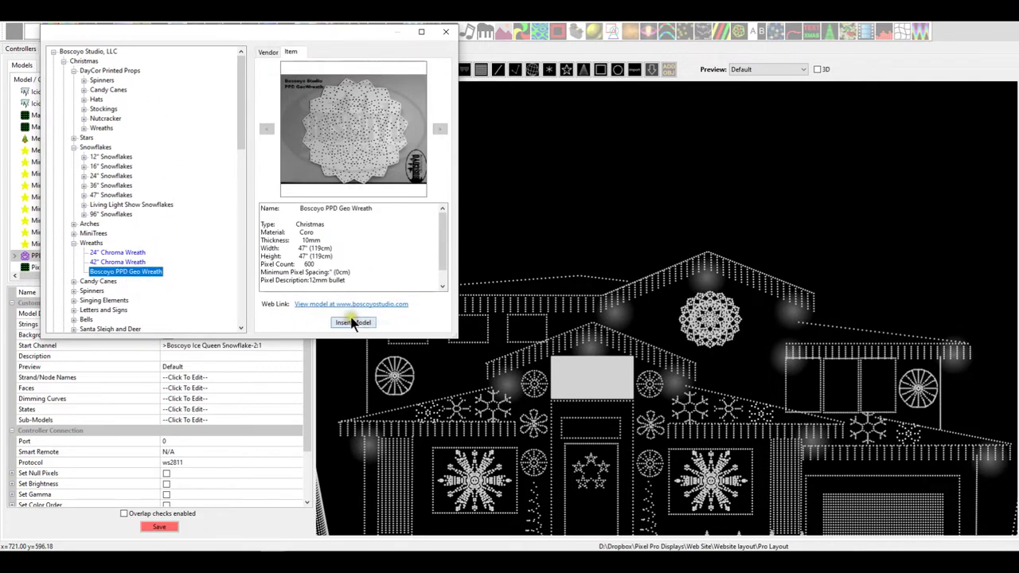
pyautogui.click(350, 323)
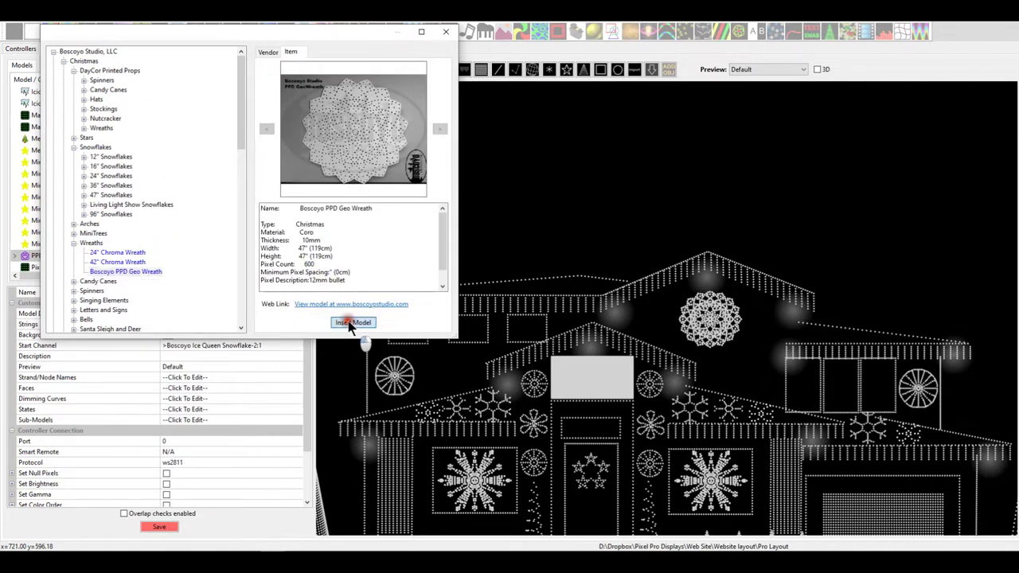
# Step: Nudge the new PPD Wreath slightly to the left above the house
pyautogui.moveTo(549, 117); pyautogui.dragTo(636, 189)
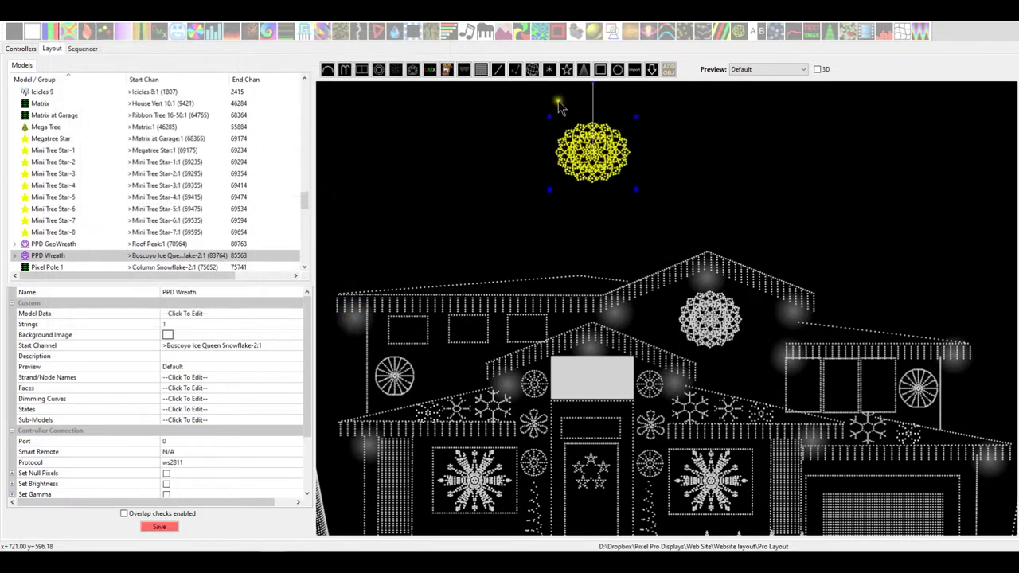
pyautogui.click(594, 155)
pyautogui.moveTo(594, 155); pyautogui.dragTo(589, 155)
pyautogui.scroll(-3, 244, 222)
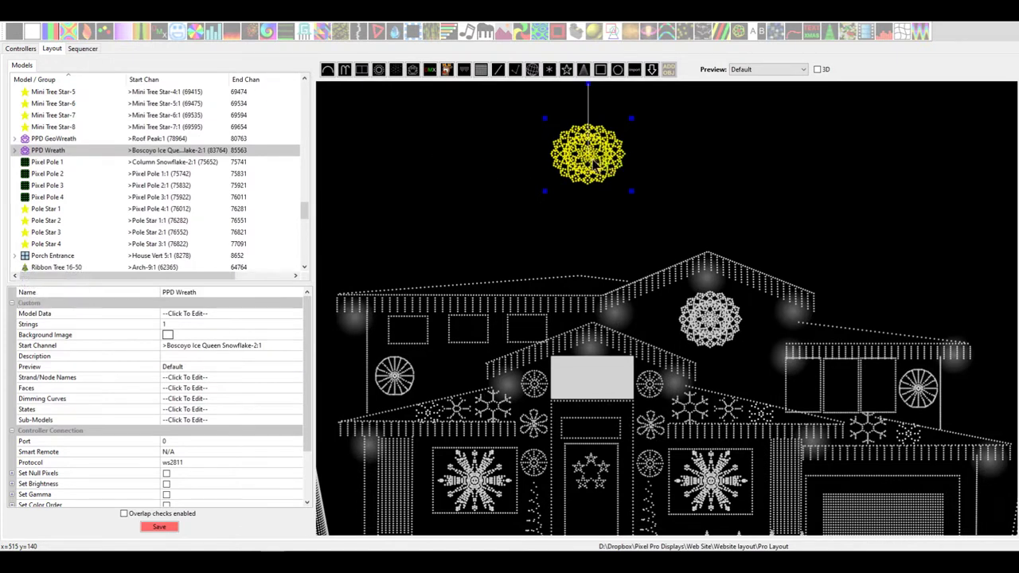
# Step: Expand PPD Wreath and inspect its SpiralsCW, SpiralsCCW, Ring1, Ring4 and Ring6 submodels
pyautogui.click(14, 151)
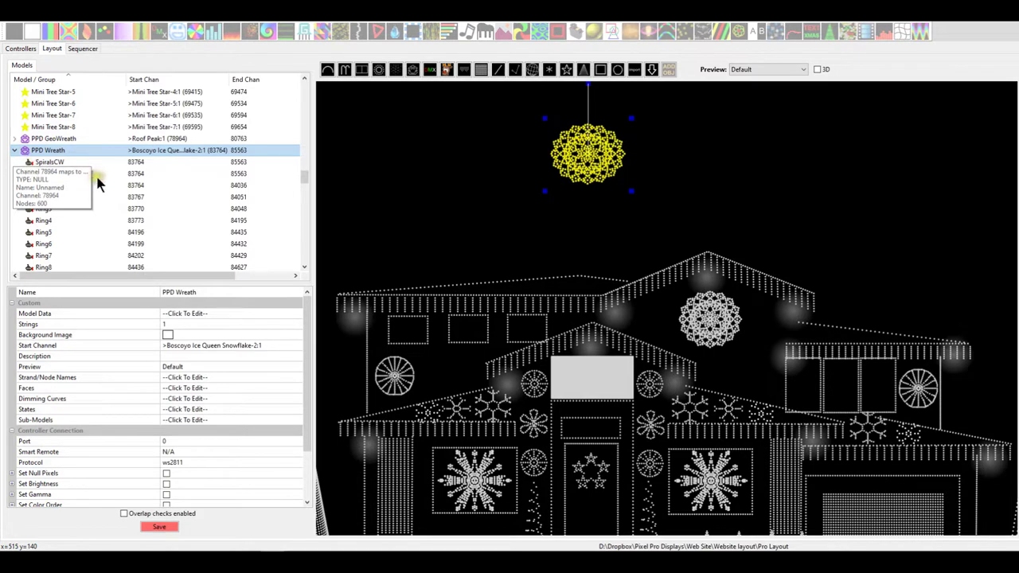
pyautogui.click(132, 164)
pyautogui.click(55, 173)
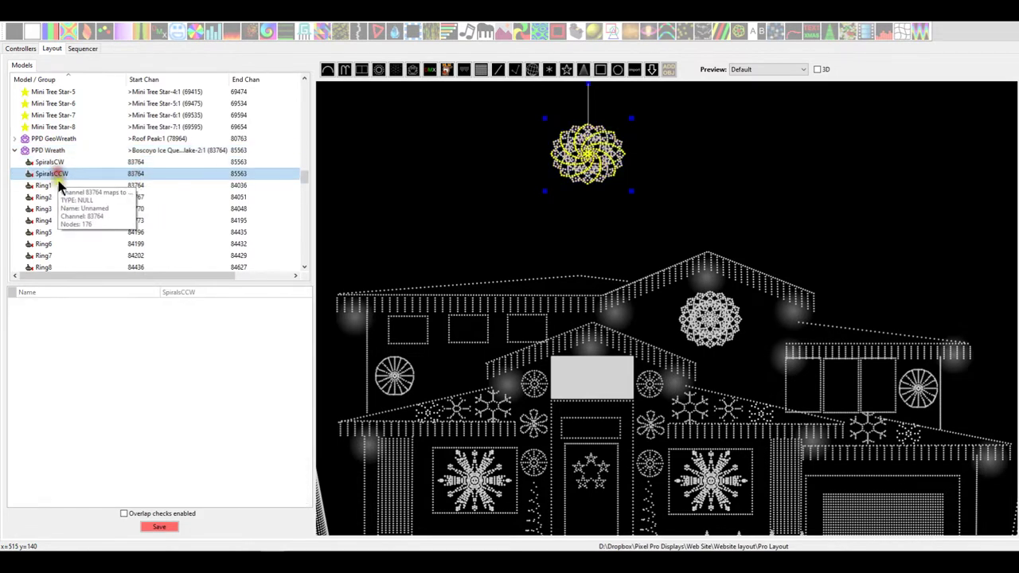
pyautogui.click(50, 186)
pyautogui.click(37, 220)
pyautogui.click(39, 244)
pyautogui.click(35, 221)
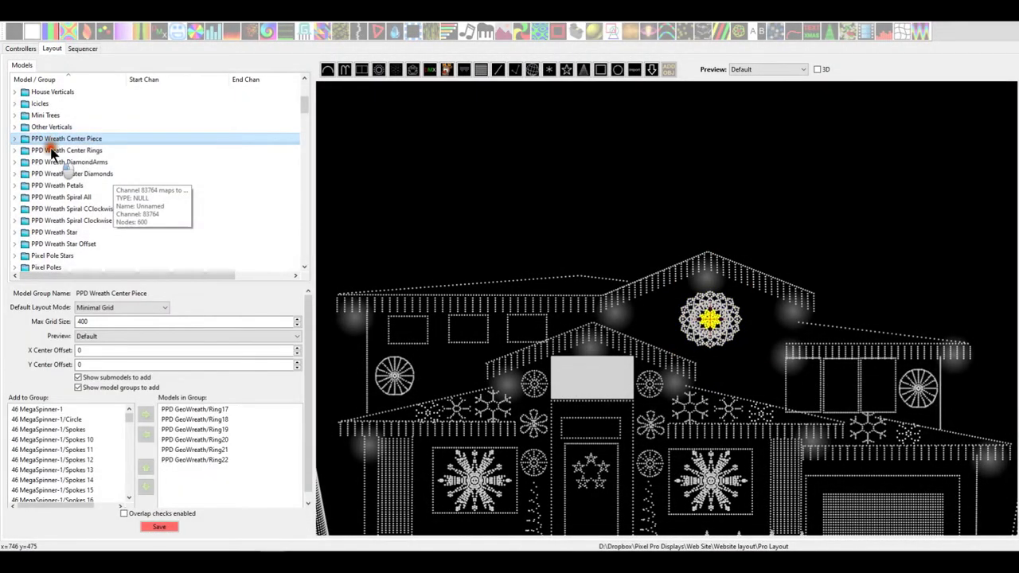
# Step: Check each PPD Wreath group's members, ending on Center Piece, and snap this window right
pyautogui.click(50, 151)
pyautogui.click(54, 162)
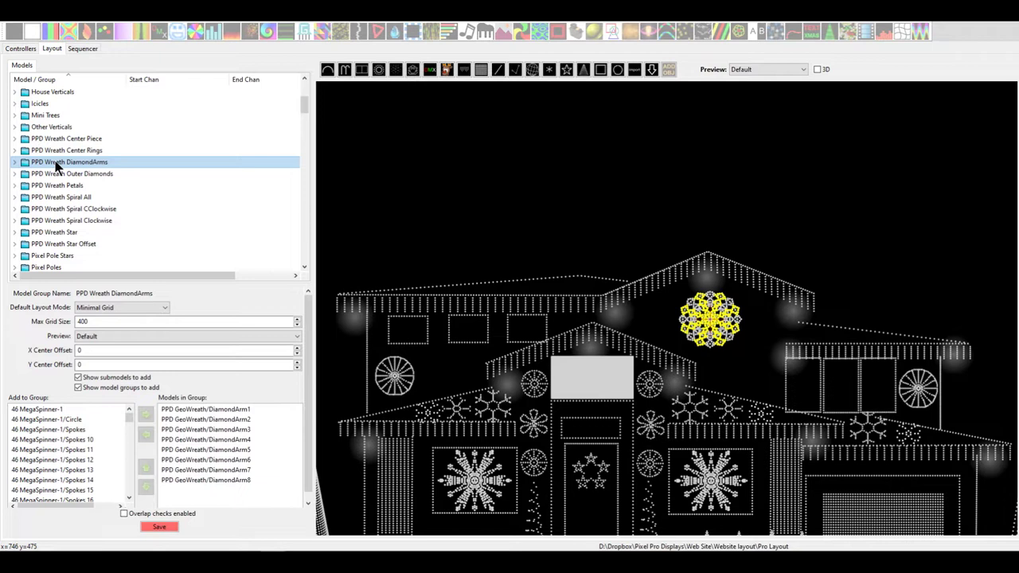
pyautogui.click(60, 176)
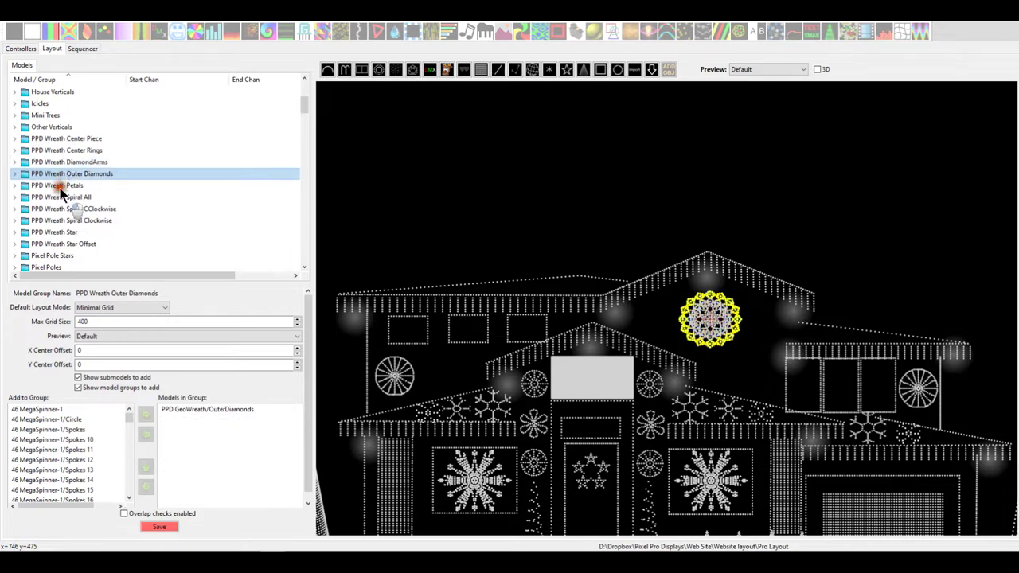
pyautogui.click(61, 188)
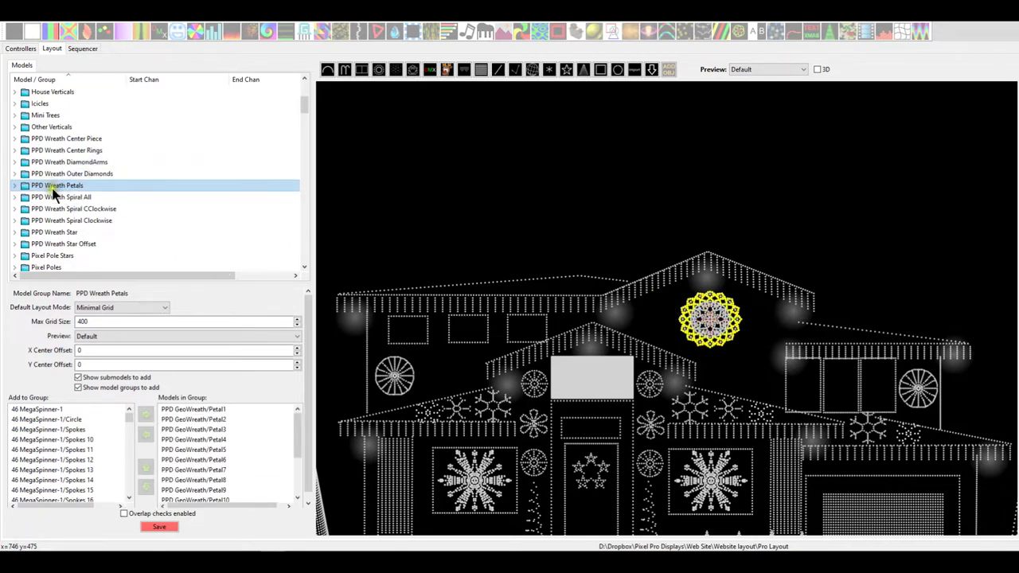
pyautogui.click(55, 198)
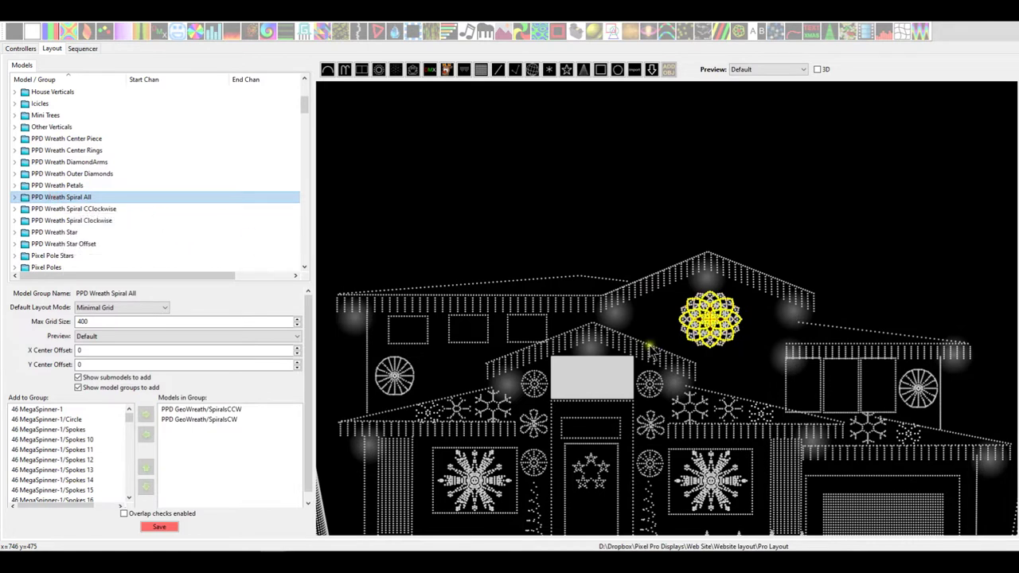
pyautogui.click(37, 142)
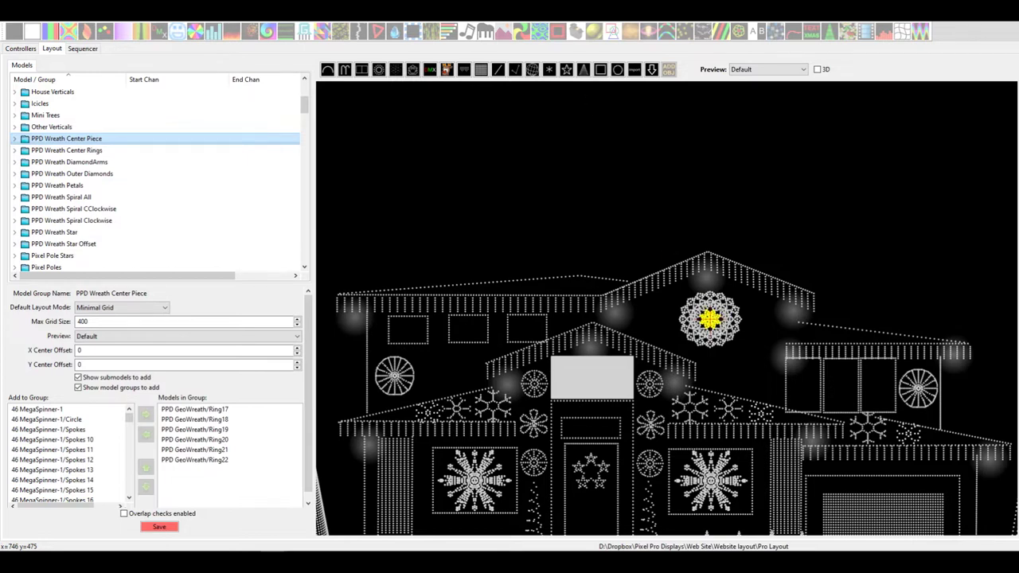
pyautogui.moveTo(541, 23); pyautogui.dragTo(1017, 159)
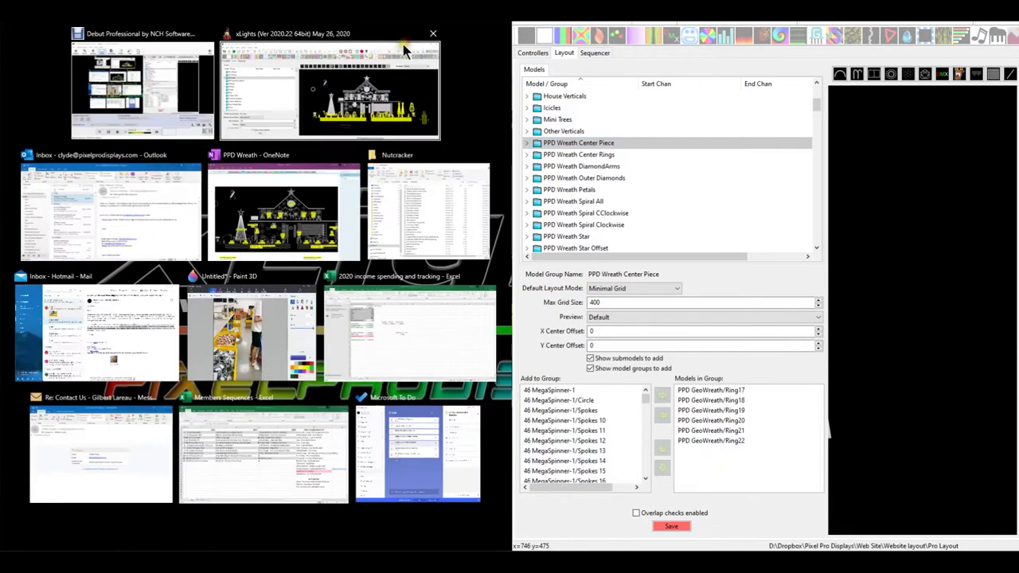
# Step: Dock the 2020 Layout on the left, reset the pro preview, and select PPD Wreath Center Piece
pyautogui.click(403, 44)
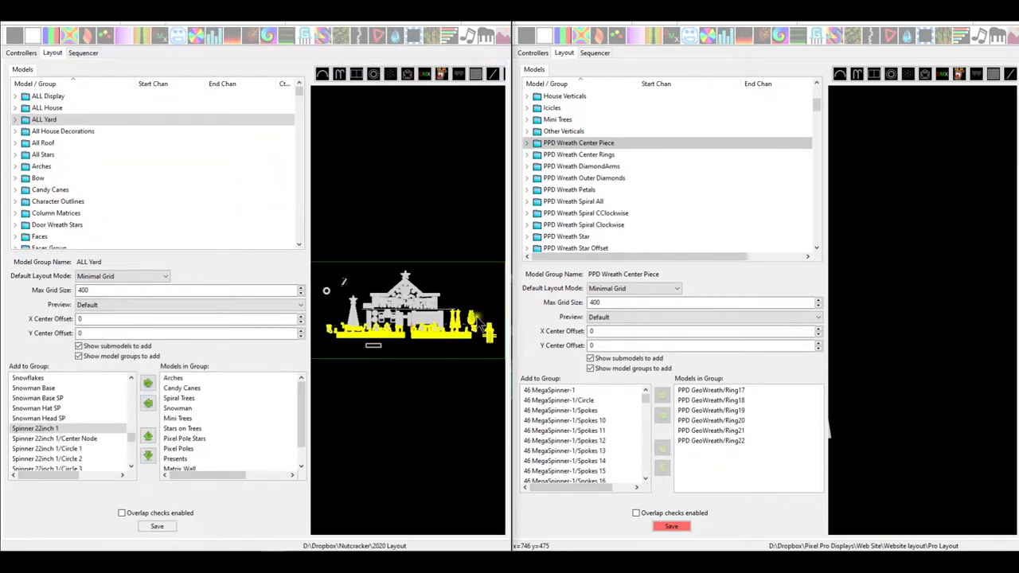
pyautogui.rightClick(884, 294)
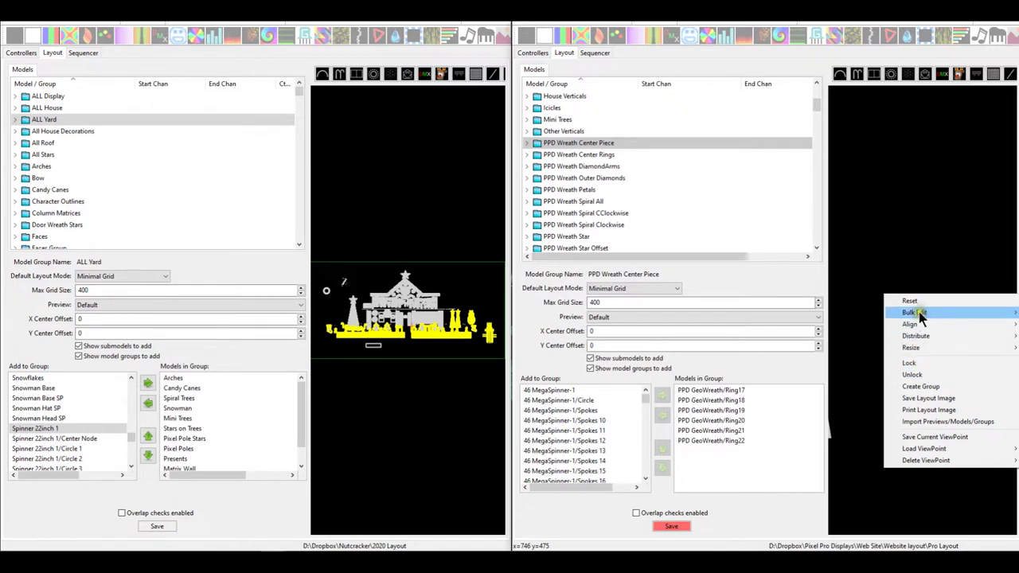
pyautogui.moveTo(919, 311)
pyautogui.click(864, 312)
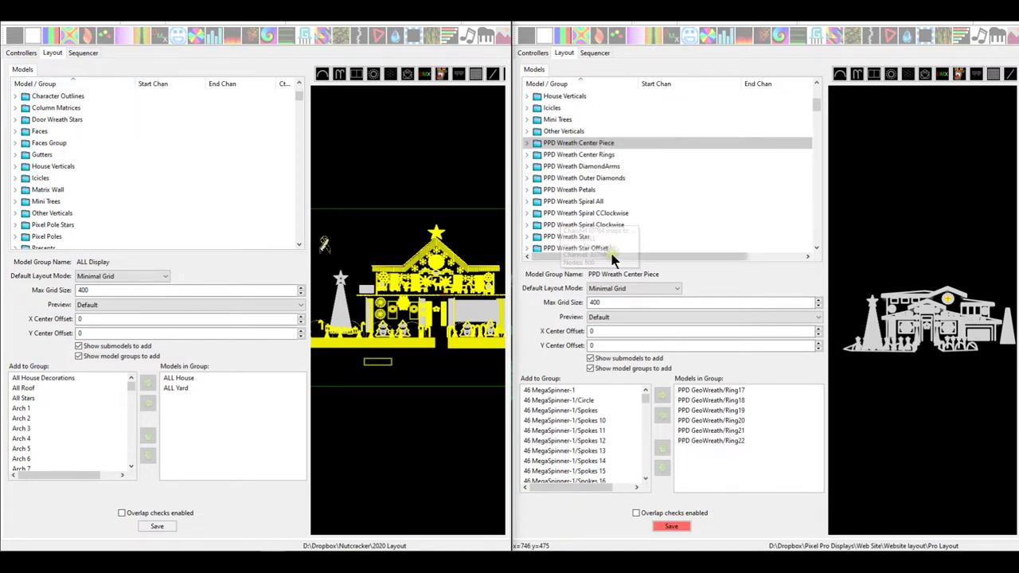
pyautogui.click(425, 209)
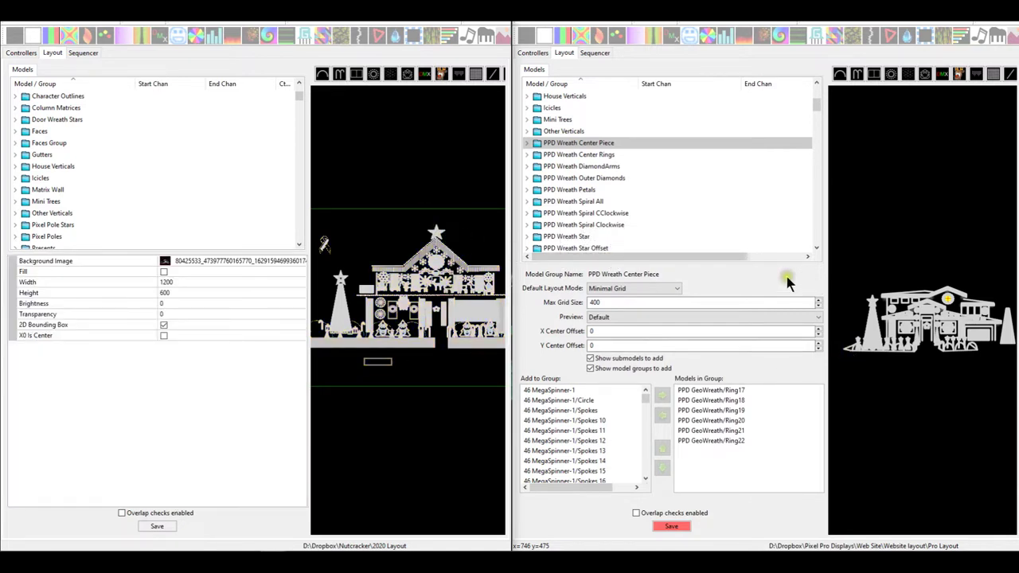
pyautogui.click(556, 145)
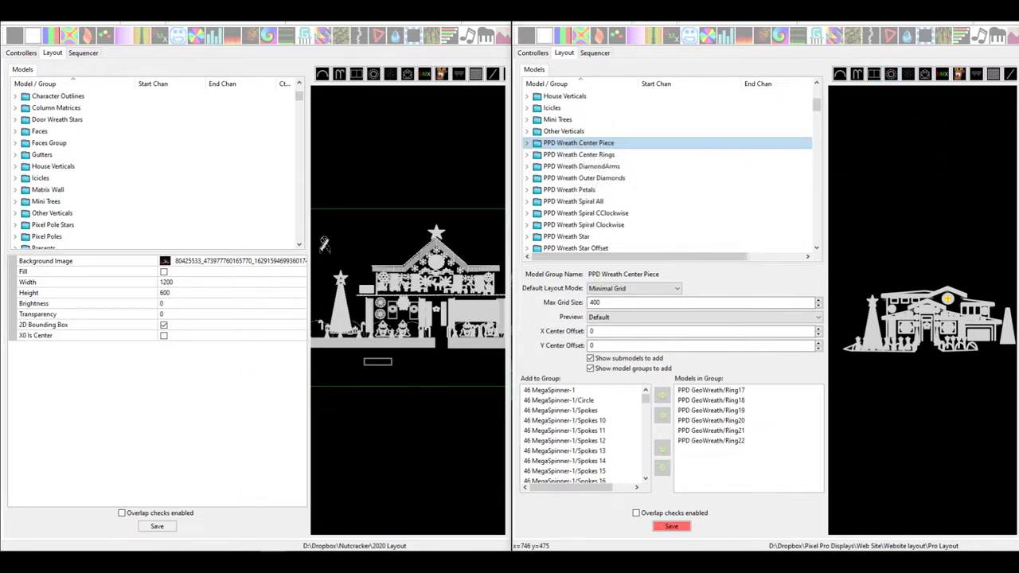
# Step: Step through the pro Center Piece, Center Rings, DiamondArms, Outer Diamonds, Petals and Spiral All groups
pyautogui.moveTo(457, 544)
pyautogui.click(577, 143)
pyautogui.scroll(5, 908, 263)
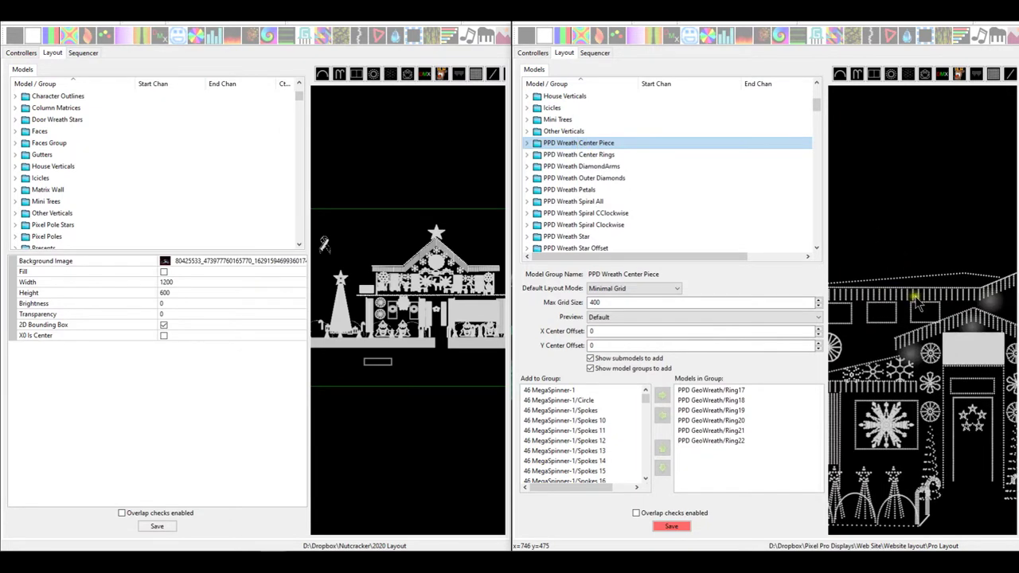
pyautogui.scroll(4, 928, 301)
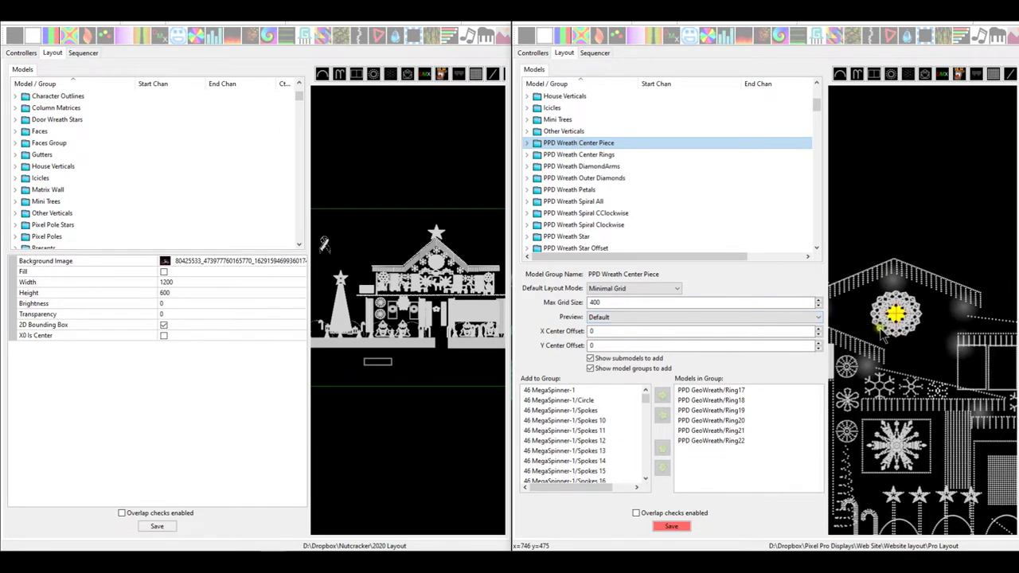
pyautogui.scroll(5, 882, 333)
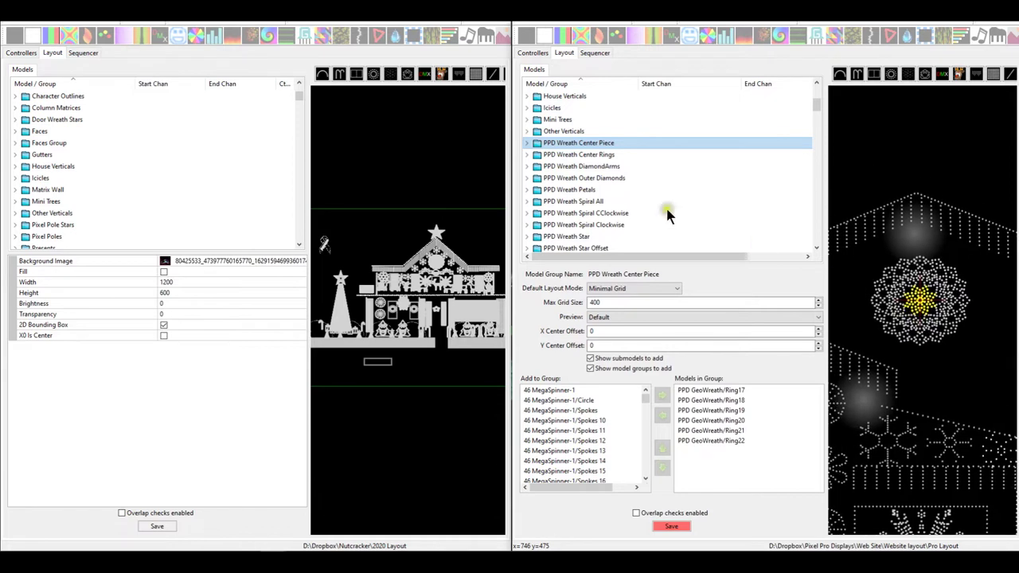
pyautogui.click(561, 156)
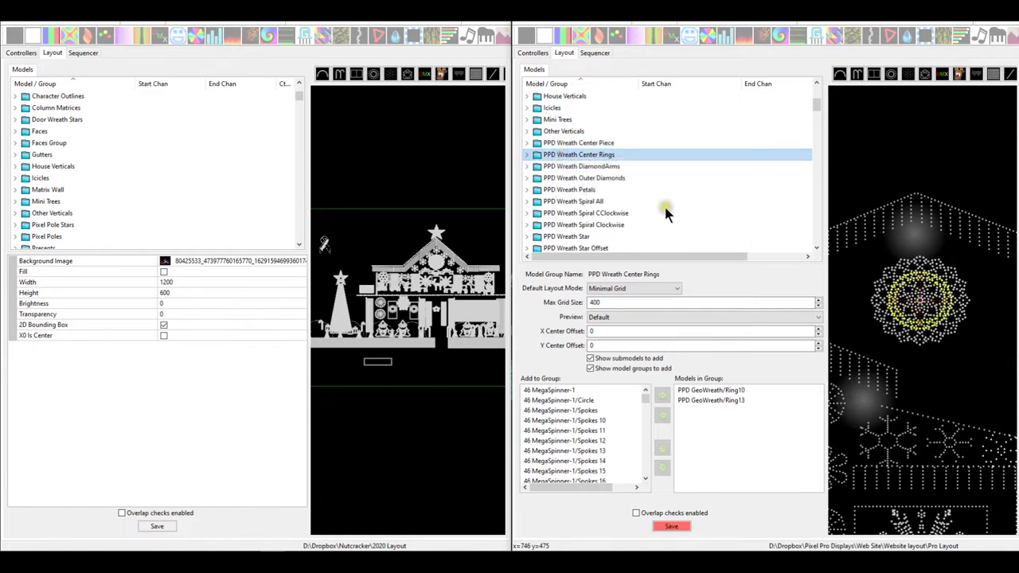
pyautogui.click(598, 166)
pyautogui.click(597, 179)
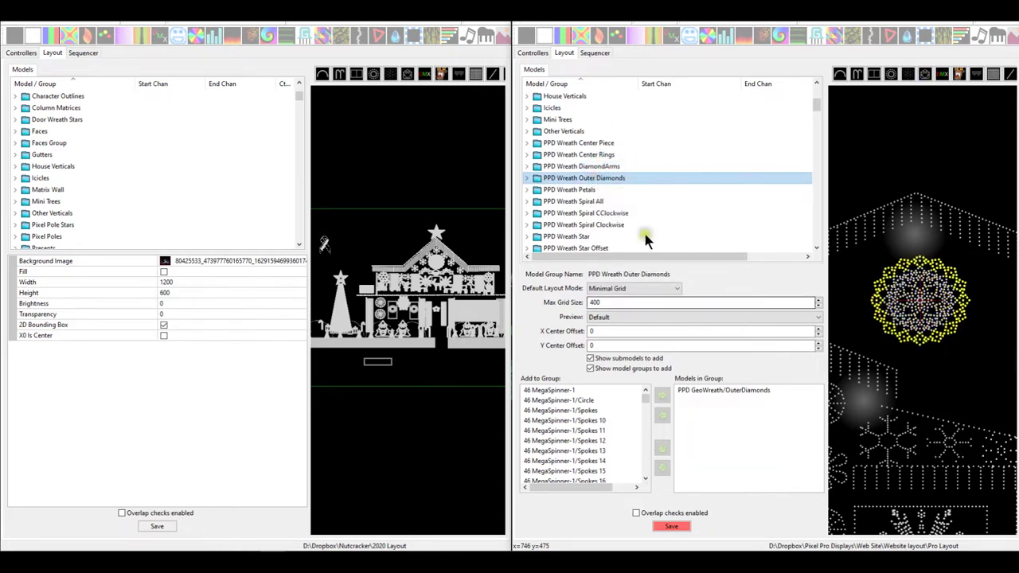
pyautogui.click(578, 190)
pyautogui.click(579, 202)
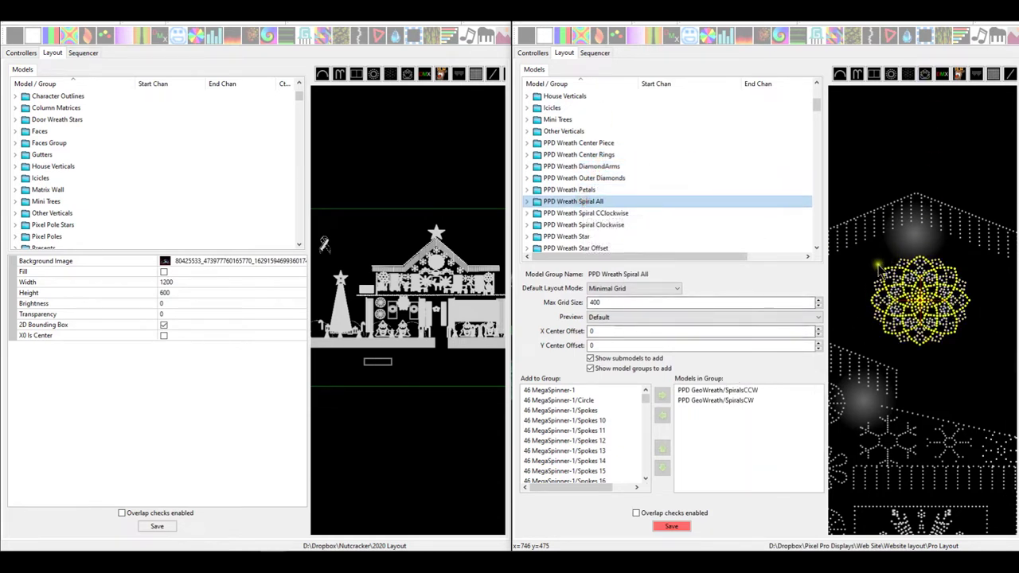
pyautogui.scroll(3, 440, 312)
pyautogui.scroll(5, 440, 313)
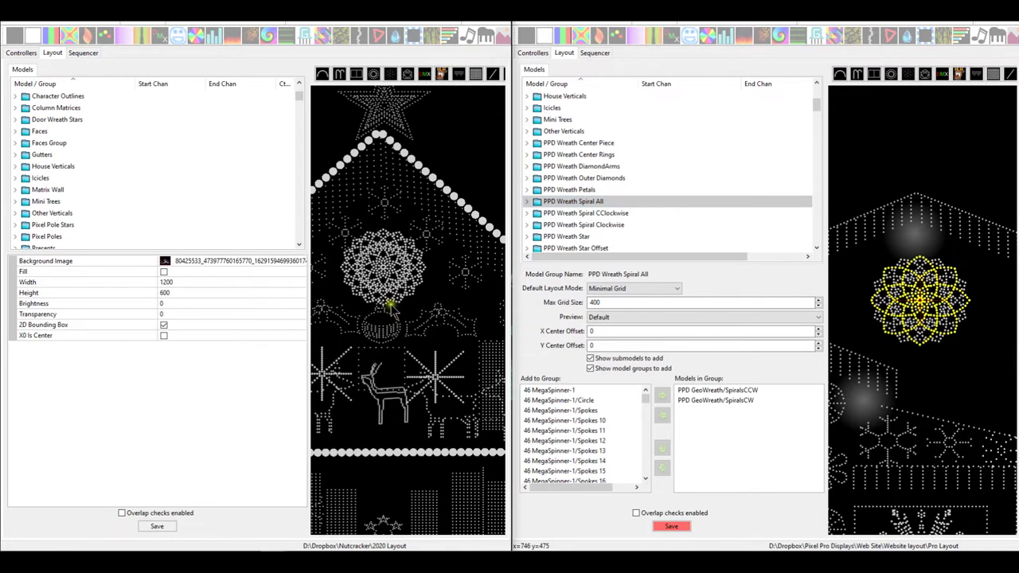
pyautogui.scroll(3, 402, 350)
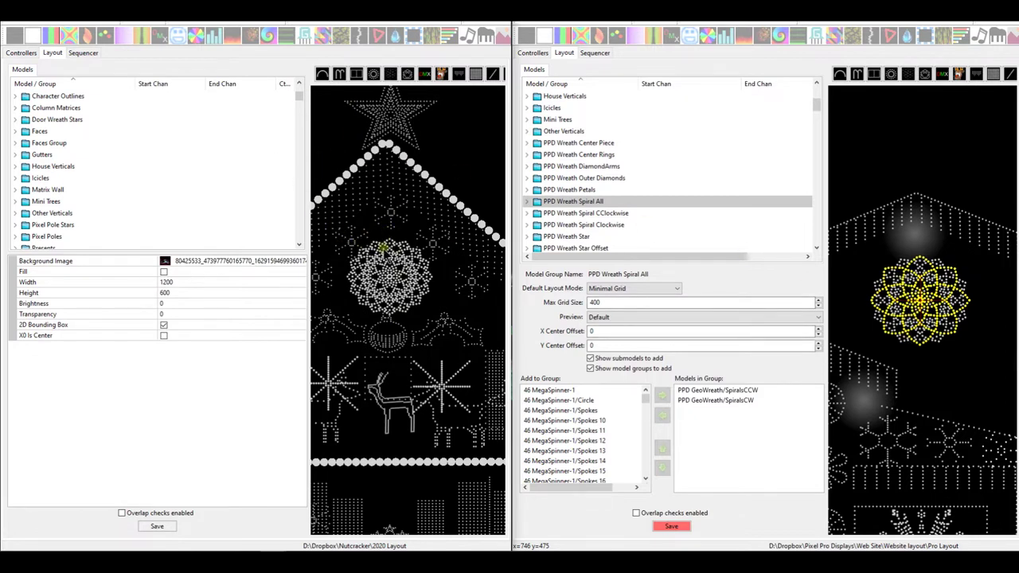
# Step: Add an empty group named 'PPD Wreath Center Piece' to the 2020 Layout and open it
pyautogui.click(565, 143)
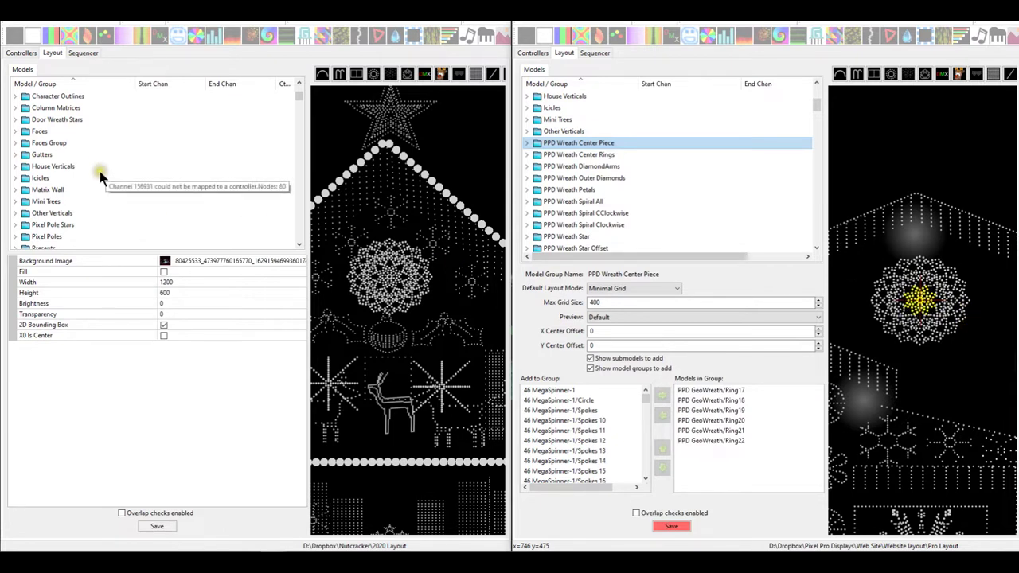
pyautogui.click(44, 167)
pyautogui.rightClick(58, 169)
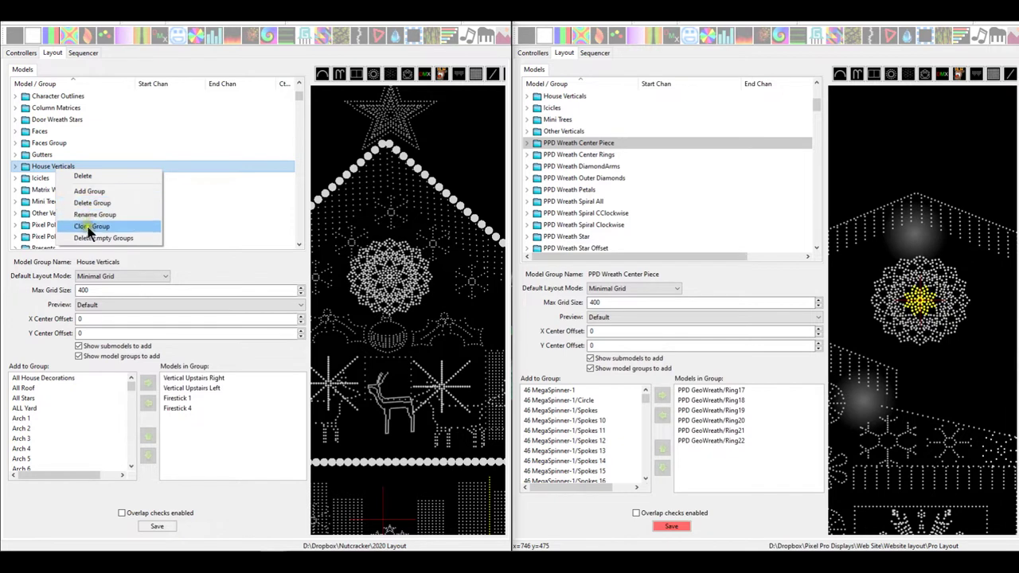
pyautogui.click(84, 192)
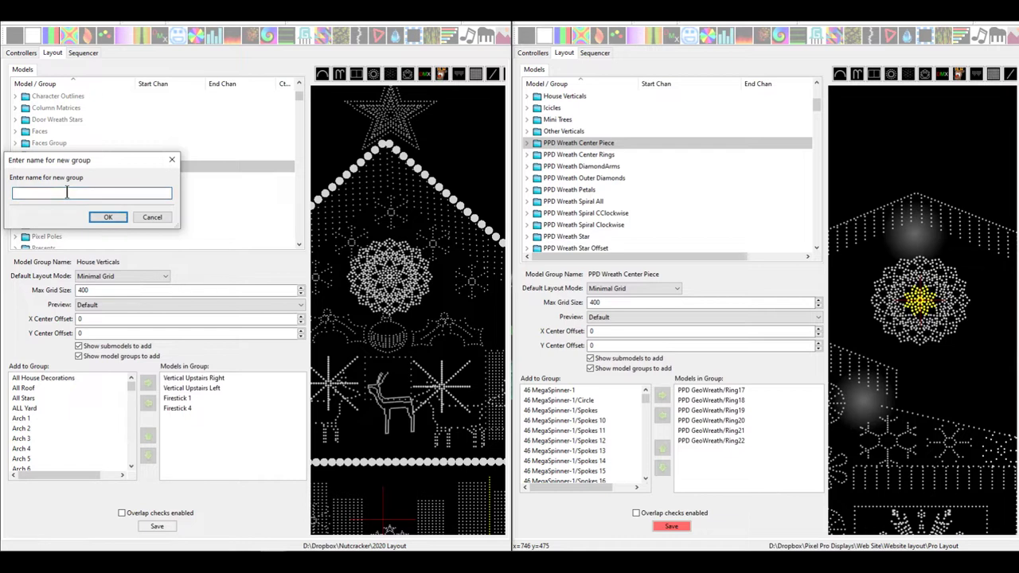
pyautogui.click(48, 192)
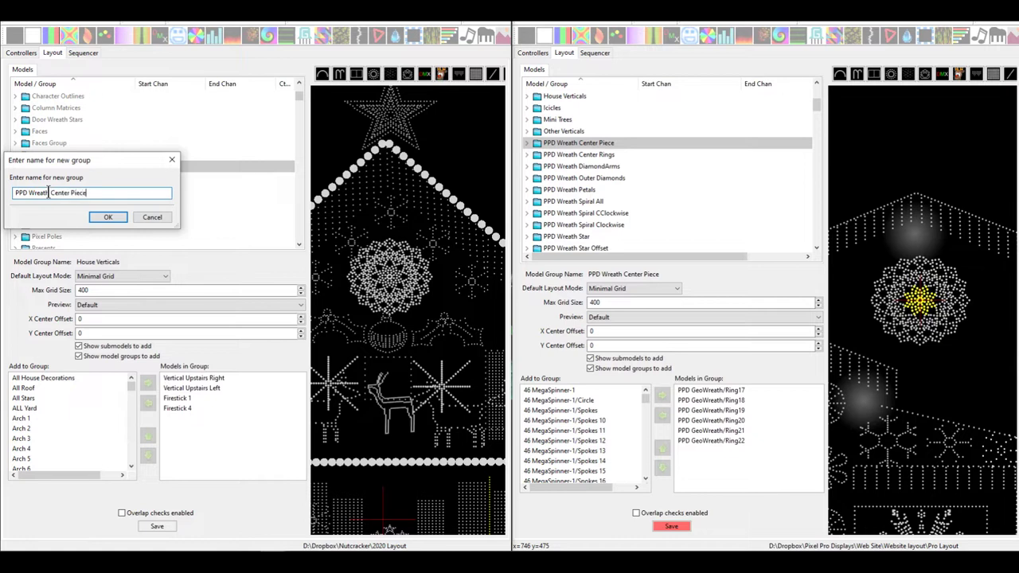
pyautogui.press('Return')
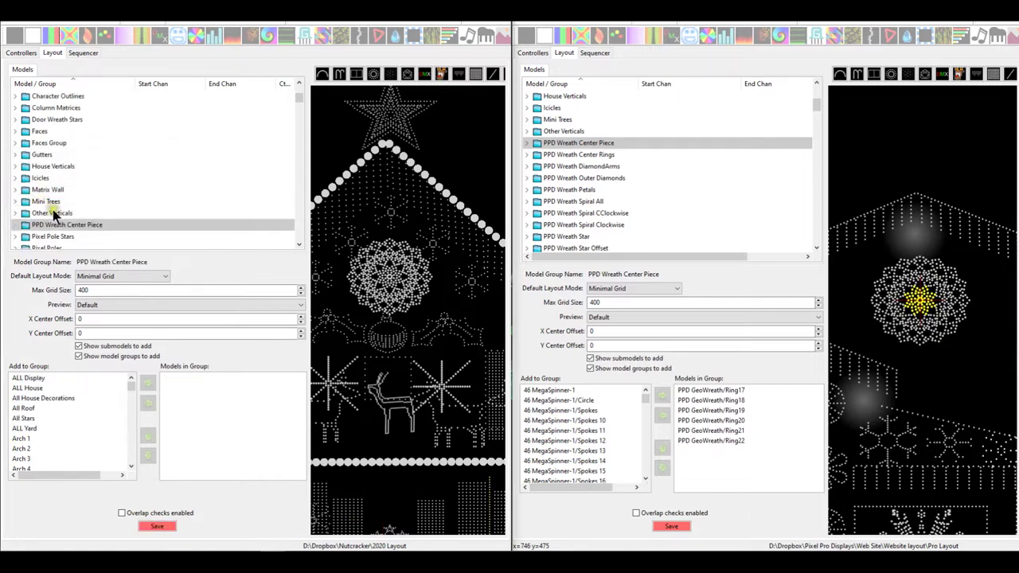
pyautogui.click(55, 224)
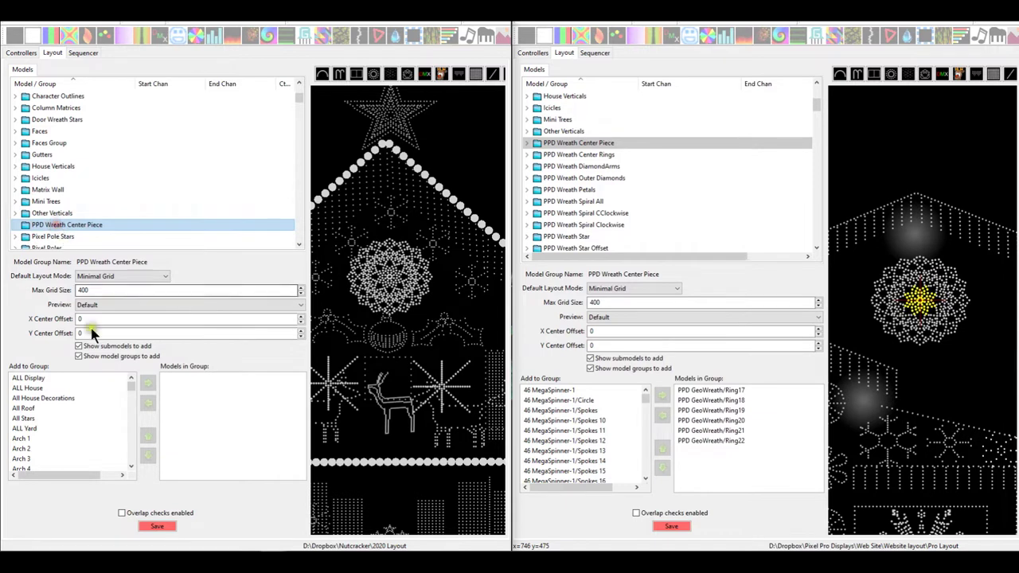
# Step: Save the new group and bring the PPD Wreath entries into view among available models
pyautogui.click(158, 526)
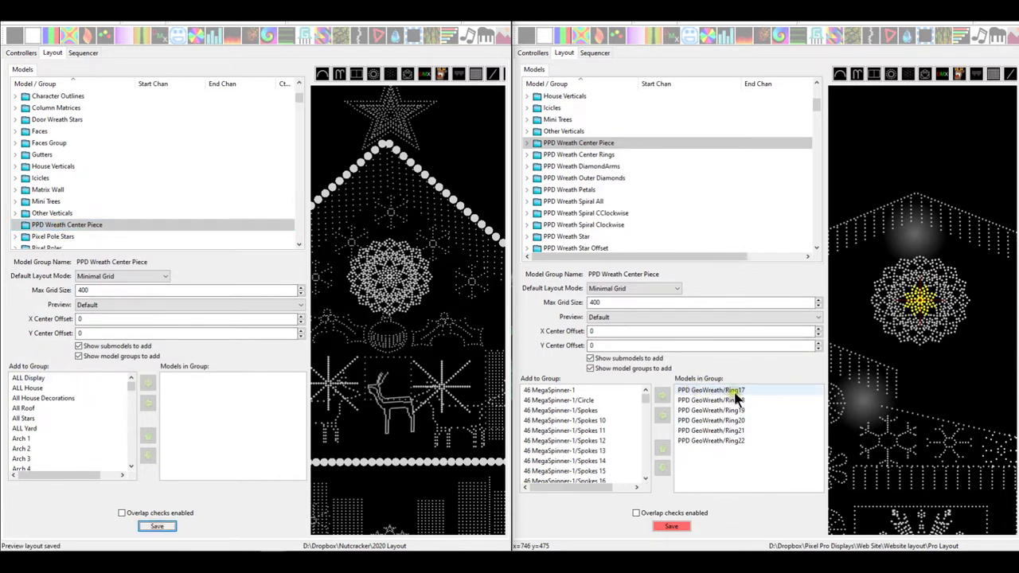
pyautogui.scroll(-10, 119, 418)
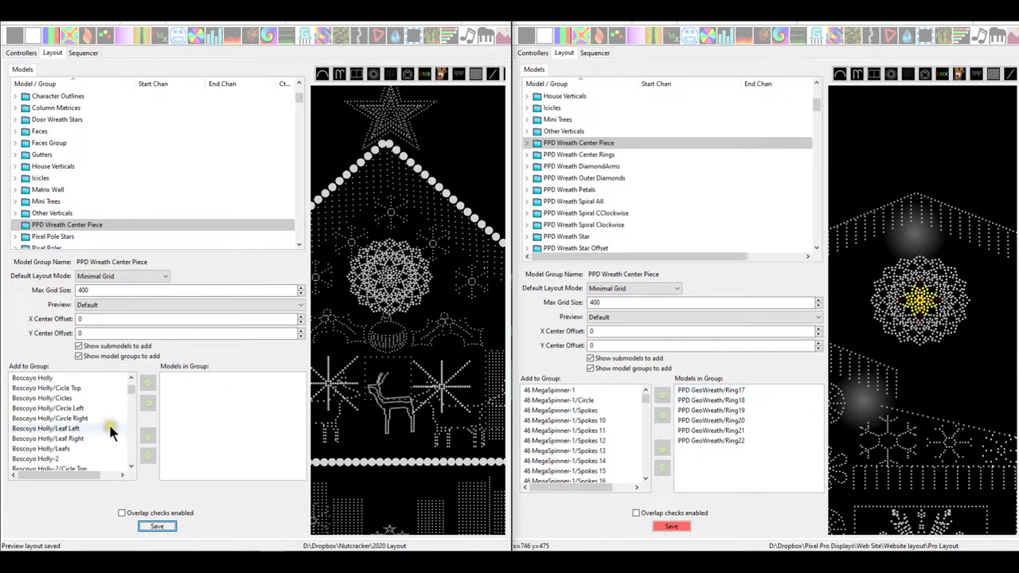
pyautogui.click(78, 410)
pyautogui.press('p')
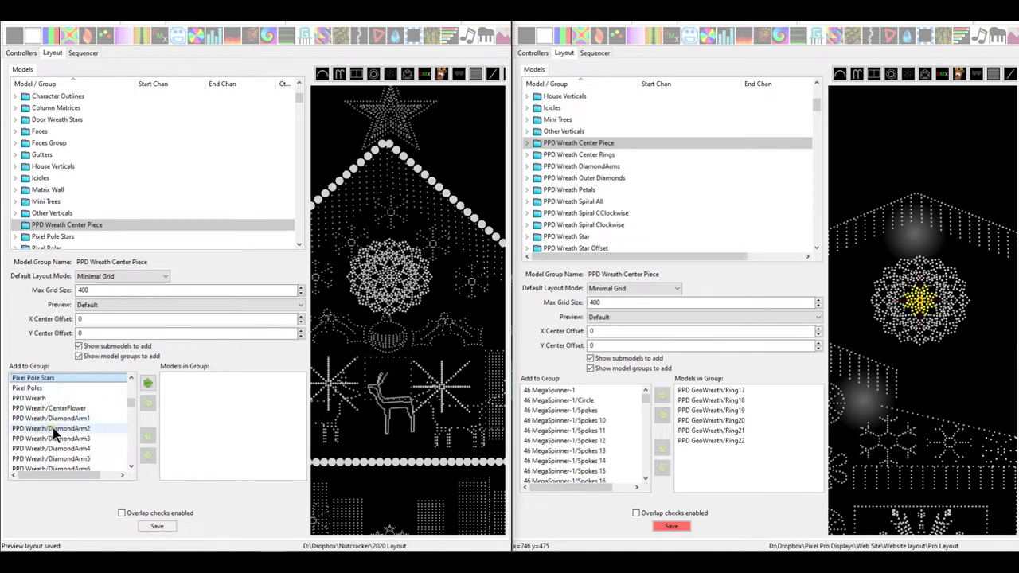
pyautogui.scroll(-6, 52, 427)
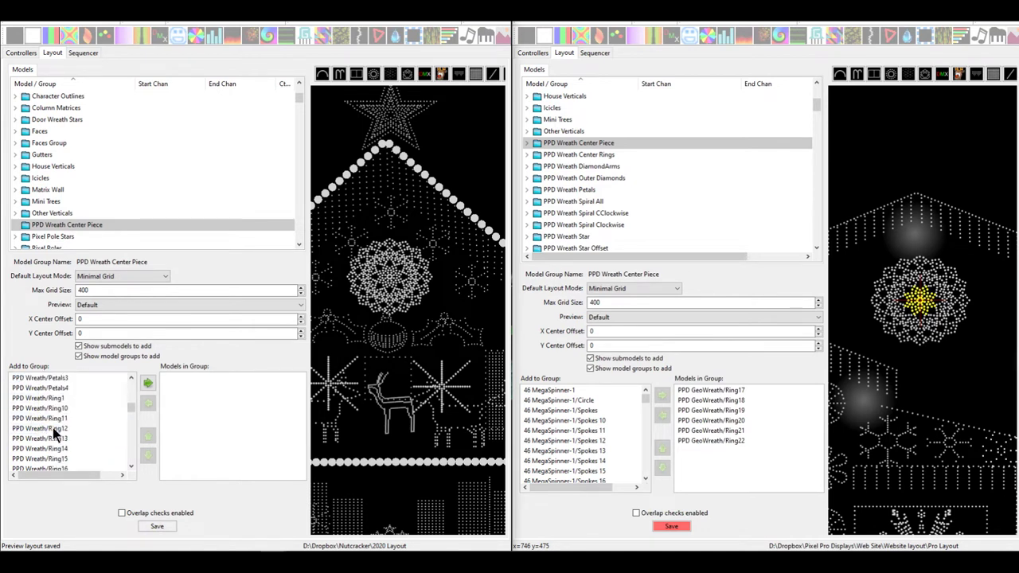
pyautogui.scroll(3, 54, 431)
pyautogui.scroll(-5, 55, 436)
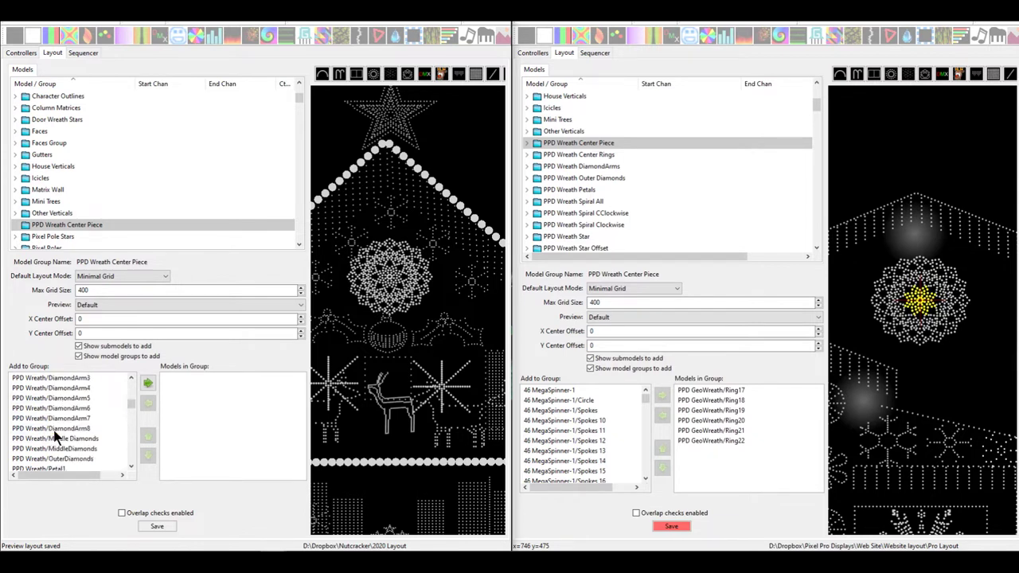
pyautogui.scroll(-3, 54, 430)
pyautogui.scroll(2, 55, 407)
# Step: Add PPD Wreath Ring17 through Ring22 to the Center Piece group and save
pyautogui.doubleClick(49, 418)
pyautogui.doubleClick(49, 418)
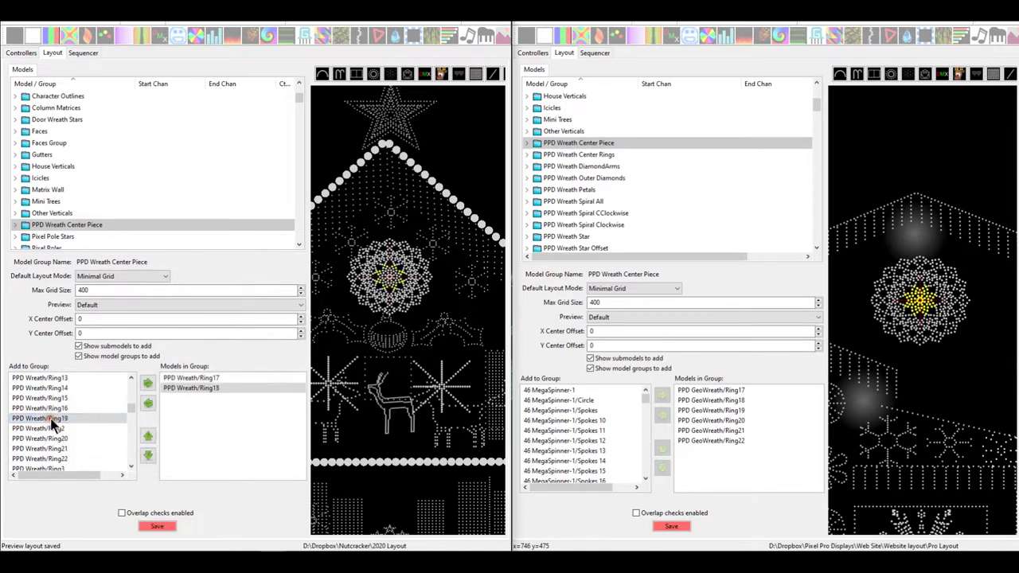
pyautogui.doubleClick(49, 419)
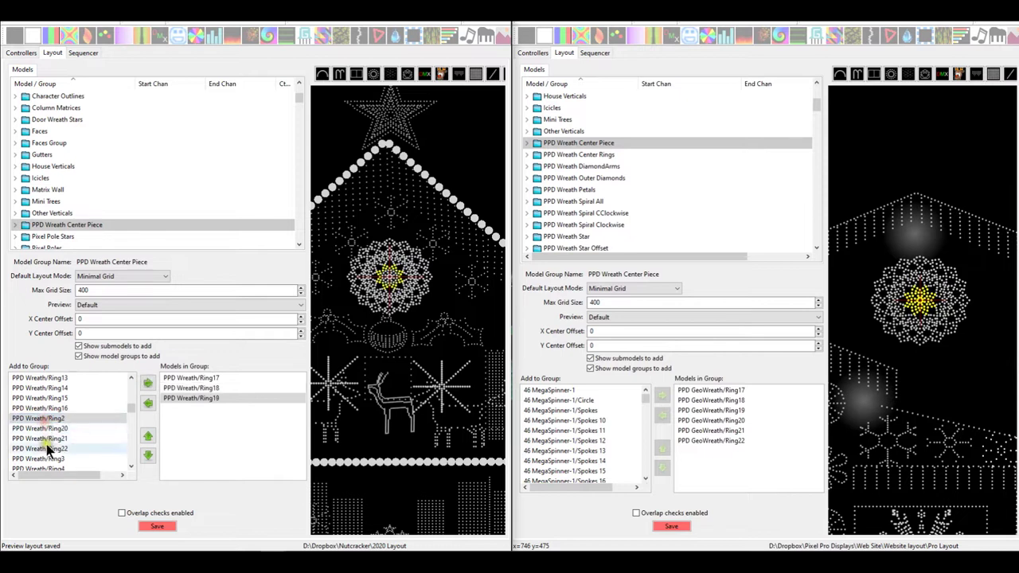
pyautogui.doubleClick(47, 429)
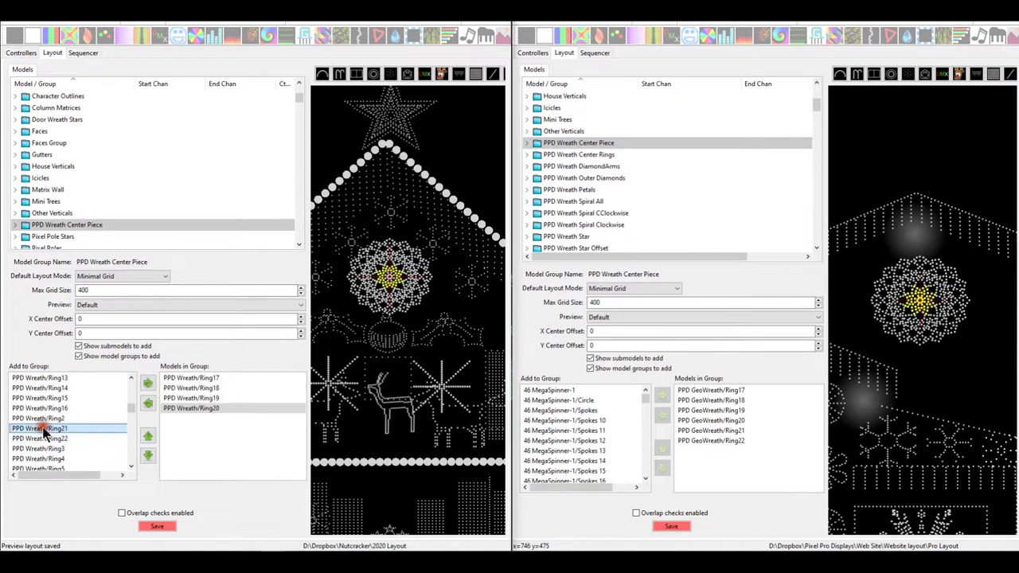
pyautogui.doubleClick(41, 430)
pyautogui.doubleClick(41, 429)
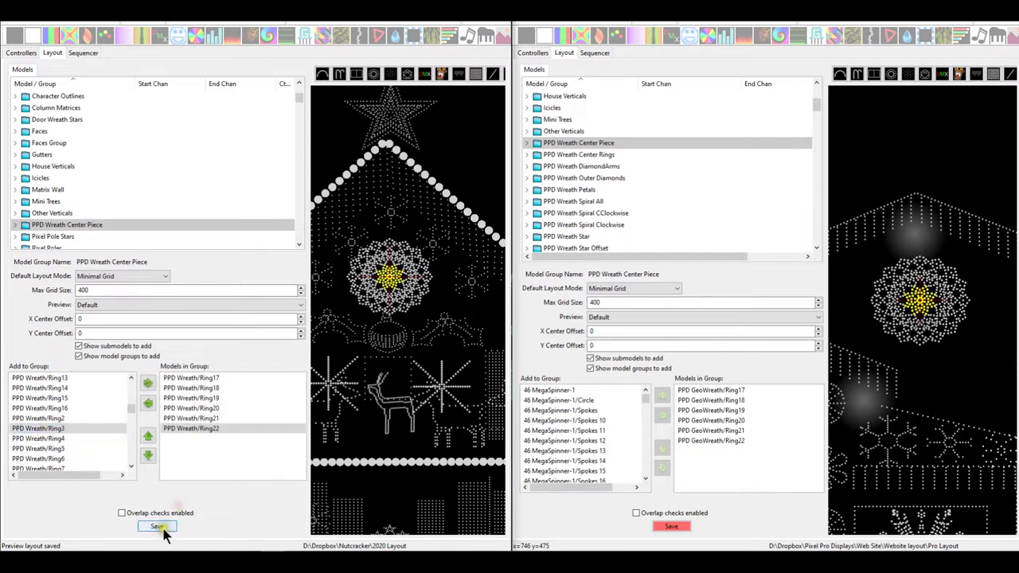
pyautogui.click(46, 226)
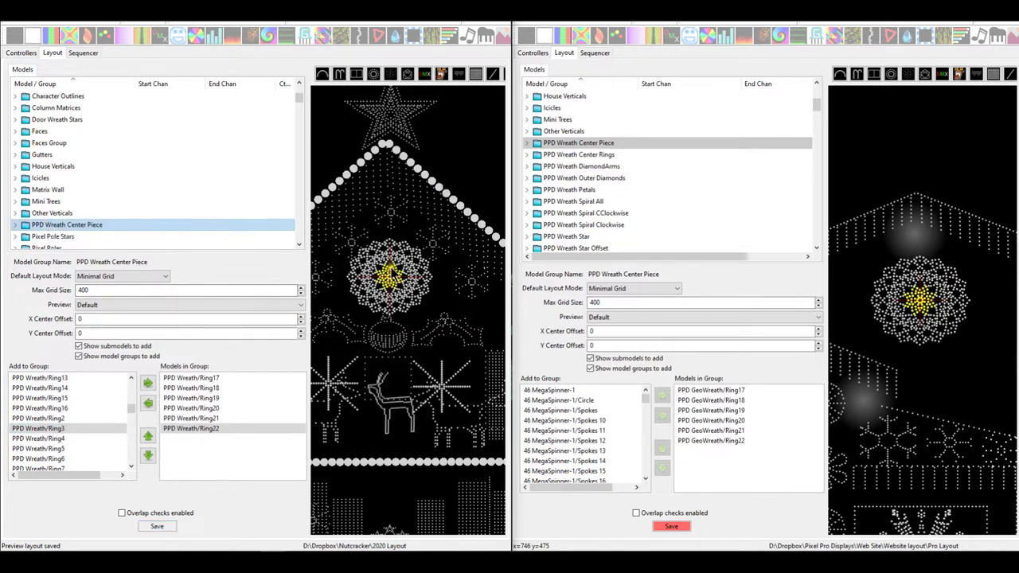
# Step: Create a new group named 'PPD Wreath Center Rings' in the 2020 Layout
pyautogui.click(579, 157)
pyautogui.click(73, 225)
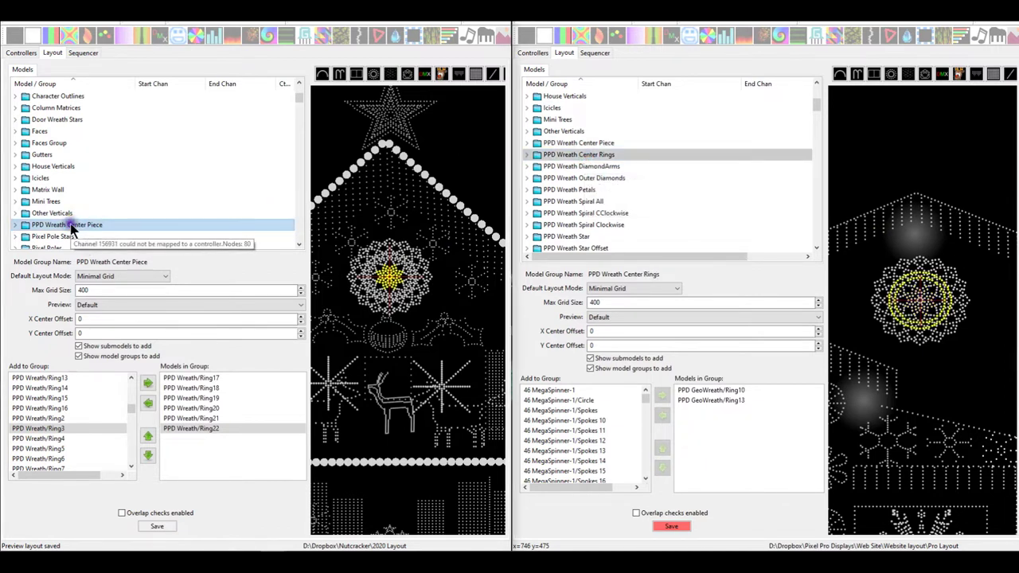
pyautogui.rightClick(71, 225)
pyautogui.click(87, 247)
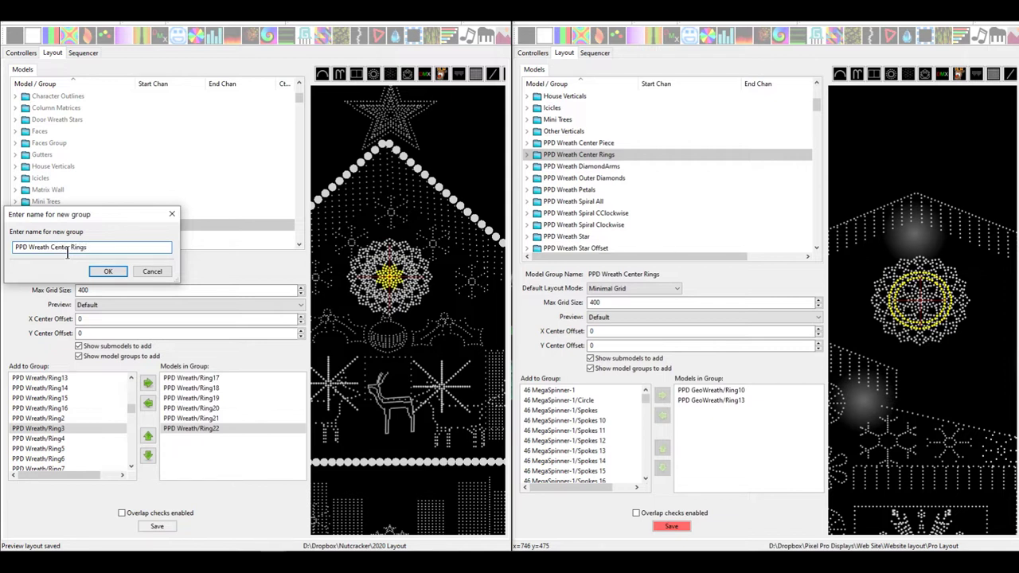
pyautogui.press('Return')
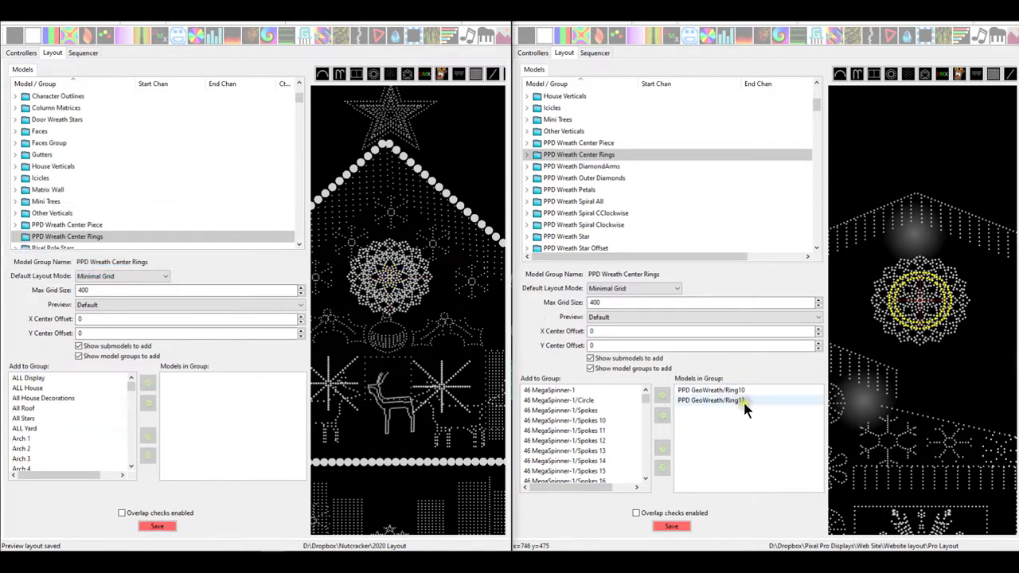
# Step: Add PPD Wreath Ring10 and Ring13 to Center Rings and save the layout
pyautogui.scroll(-1, 87, 412)
pyautogui.click(70, 429)
pyautogui.scroll(-10, 64, 442)
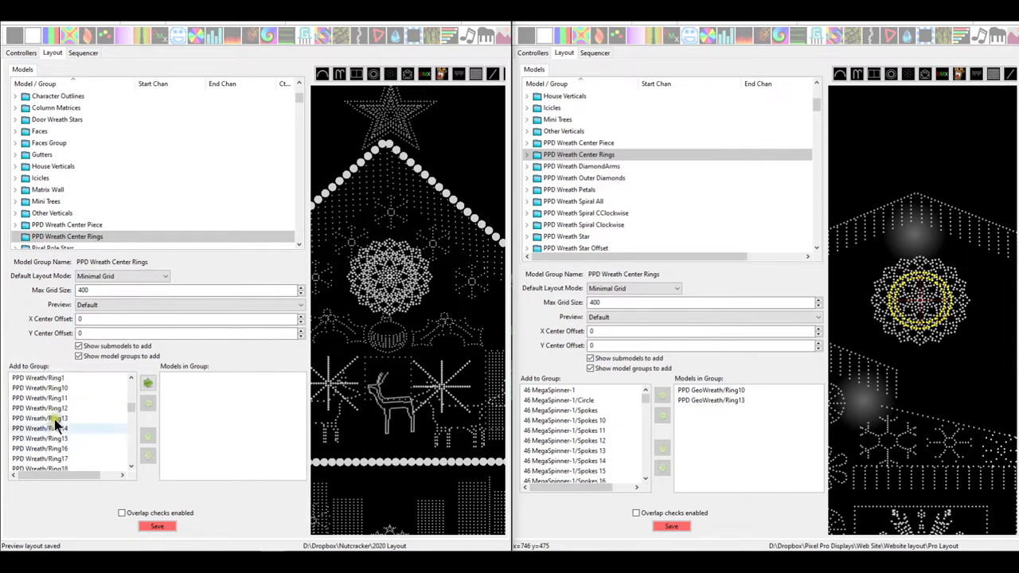
pyautogui.doubleClick(59, 390)
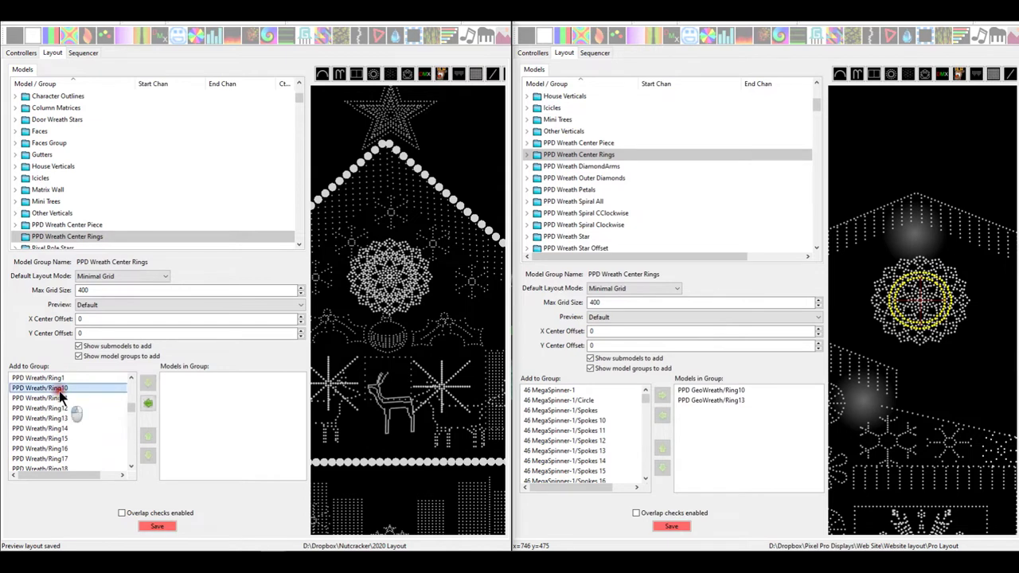
pyautogui.click(59, 407)
pyautogui.doubleClick(59, 407)
pyautogui.click(157, 526)
# Step: Begin another new group for PPD Wreath DiamondArms
pyautogui.click(52, 241)
pyautogui.rightClick(52, 241)
pyautogui.click(72, 259)
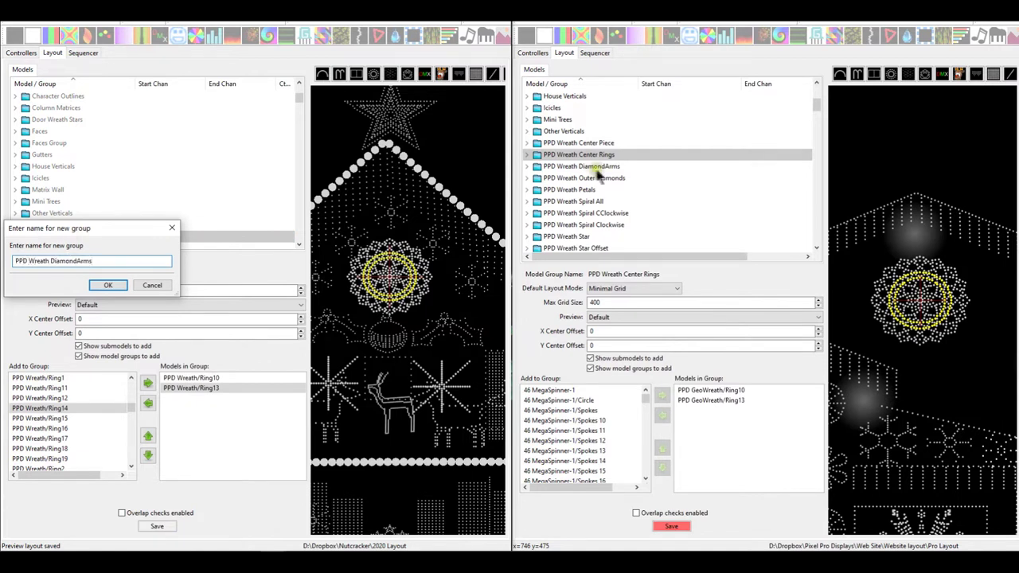
# Step: Name the group 'PPD Wreath DiamondArms', fill it with DiamondArm1–8, and save
pyautogui.click(97, 287)
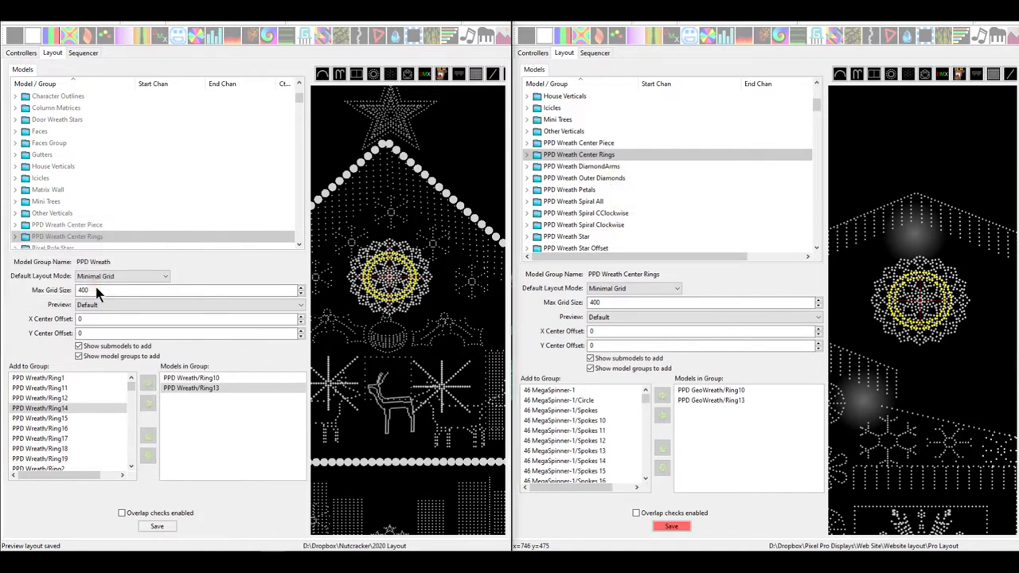
pyautogui.click(574, 168)
pyautogui.scroll(-15, 48, 436)
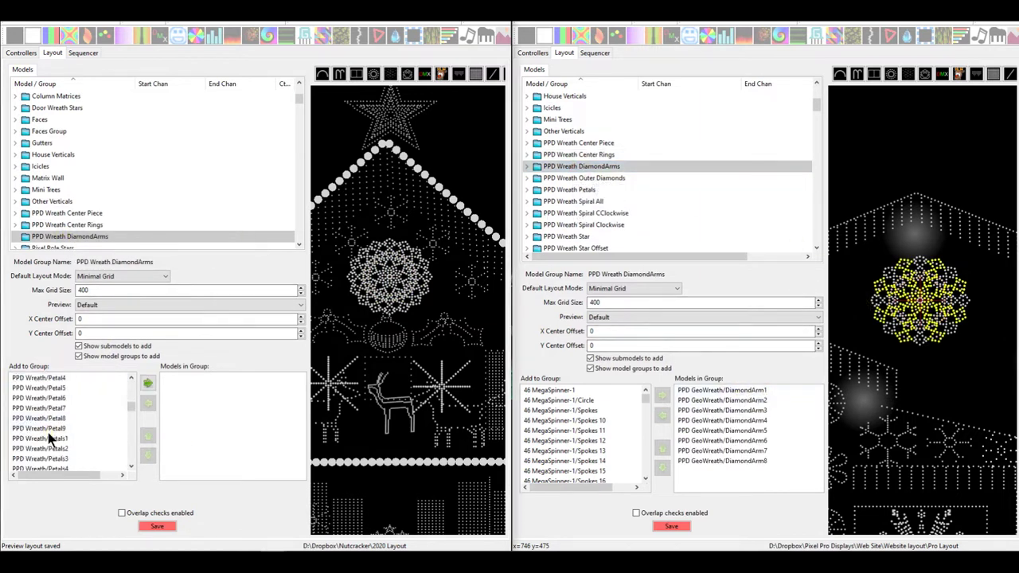
pyautogui.scroll(8, 48, 432)
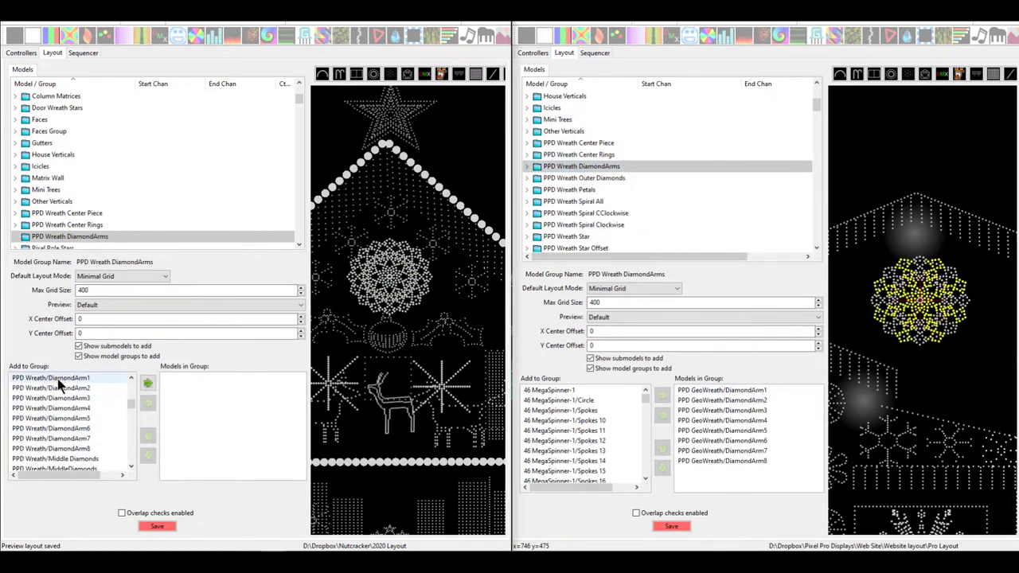
pyautogui.click(59, 379)
pyautogui.keyDown('shift'); pyautogui.click(56, 448); pyautogui.keyUp('shift')
pyautogui.click(148, 383)
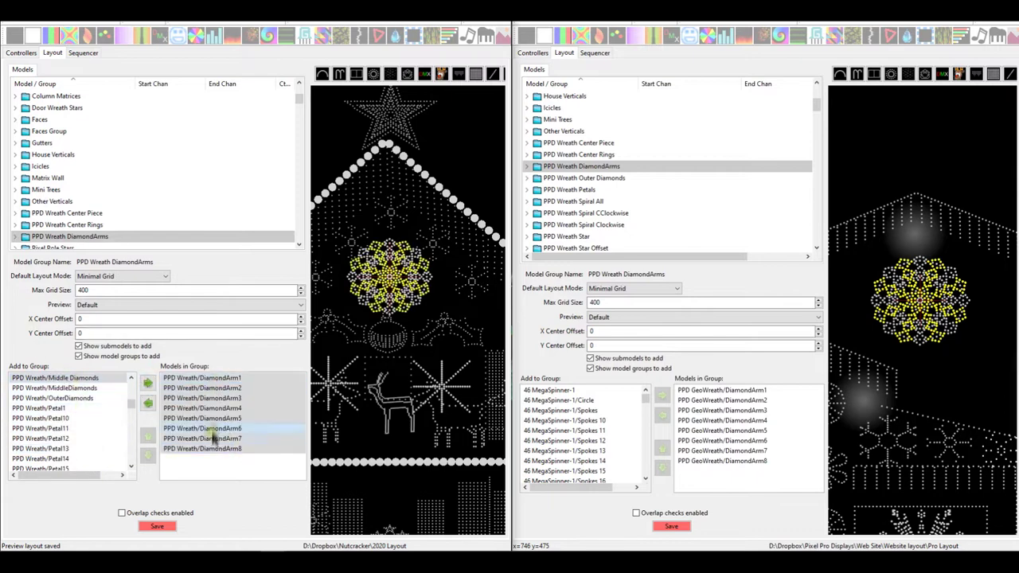
pyautogui.click(156, 526)
# Step: Create a 'PPD Wreath Outer Diamonds' group containing OuterDiamonds and save
pyautogui.rightClick(112, 213)
pyautogui.click(121, 235)
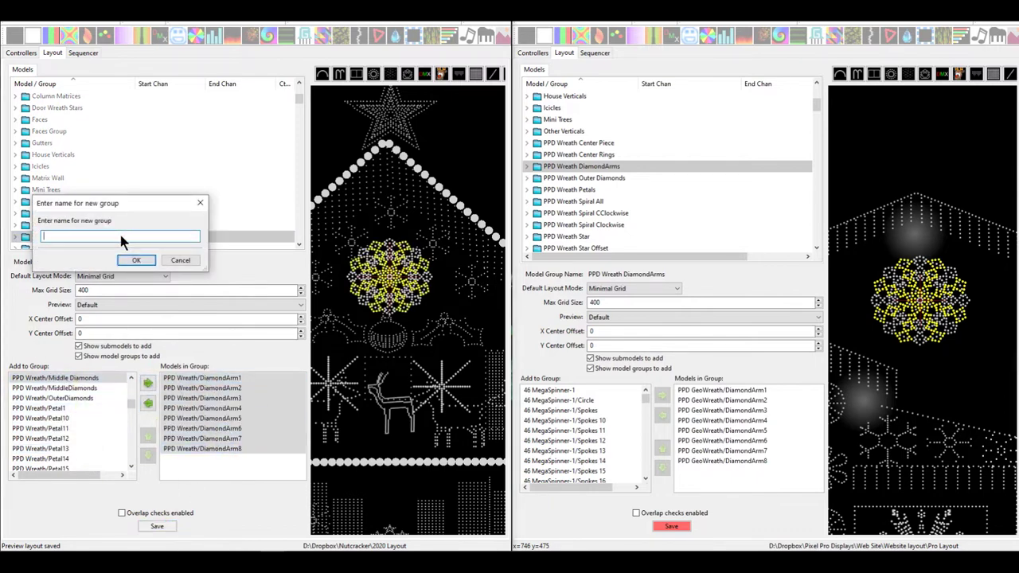
pyautogui.write('PPD Wreath Outer Diamonds')
pyautogui.press('Return')
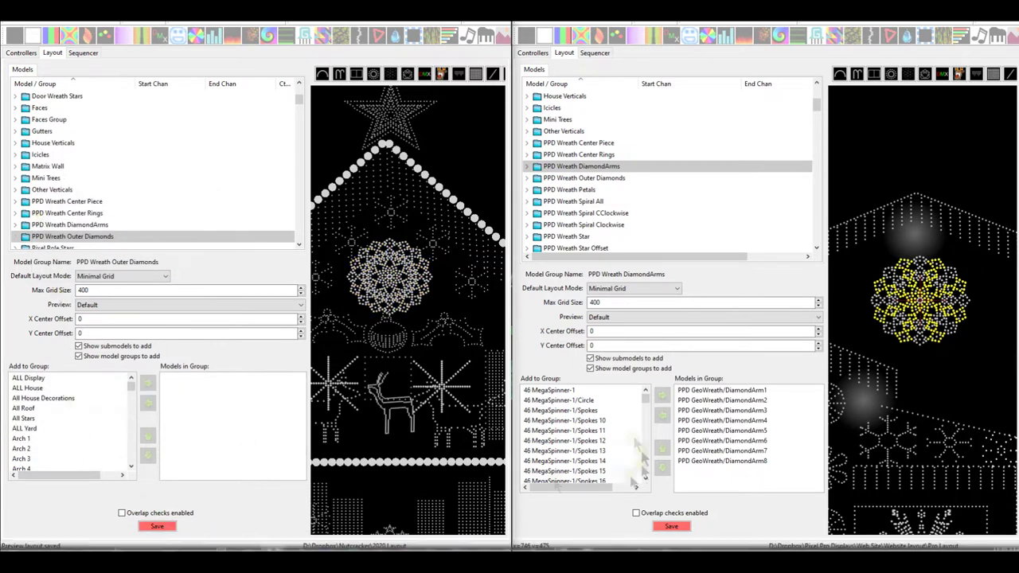
pyautogui.click(583, 177)
pyautogui.scroll(-10, 90, 424)
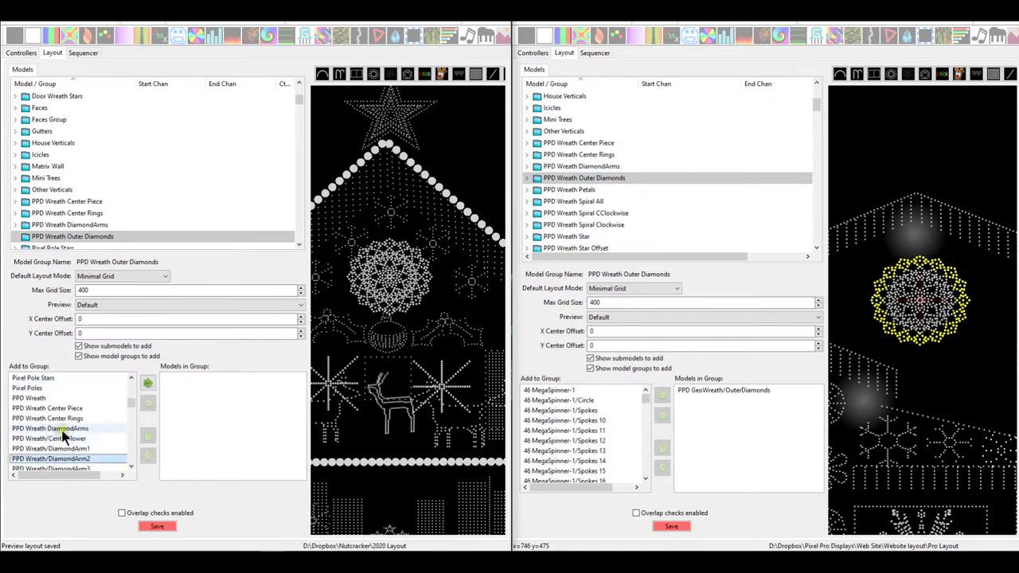
pyautogui.click(55, 388)
pyautogui.click(147, 383)
pyautogui.click(156, 526)
# Step: Create a new 'PPD Wreath Petals' group and save the layout
pyautogui.click(569, 189)
pyautogui.rightClick(49, 227)
pyautogui.click(80, 237)
pyautogui.write('PPD Wreath Petals')
pyautogui.press('Return')
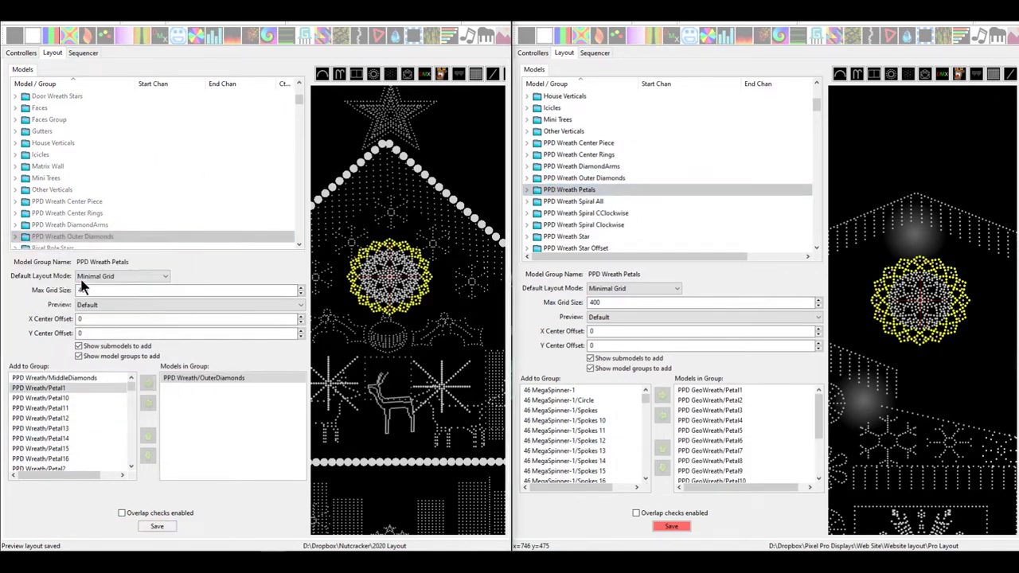
pyautogui.click(151, 526)
# Step: Add the Petal submodels to PPD Wreath Petals, save, and recheck the new groups
pyautogui.scroll(-10, 48, 422)
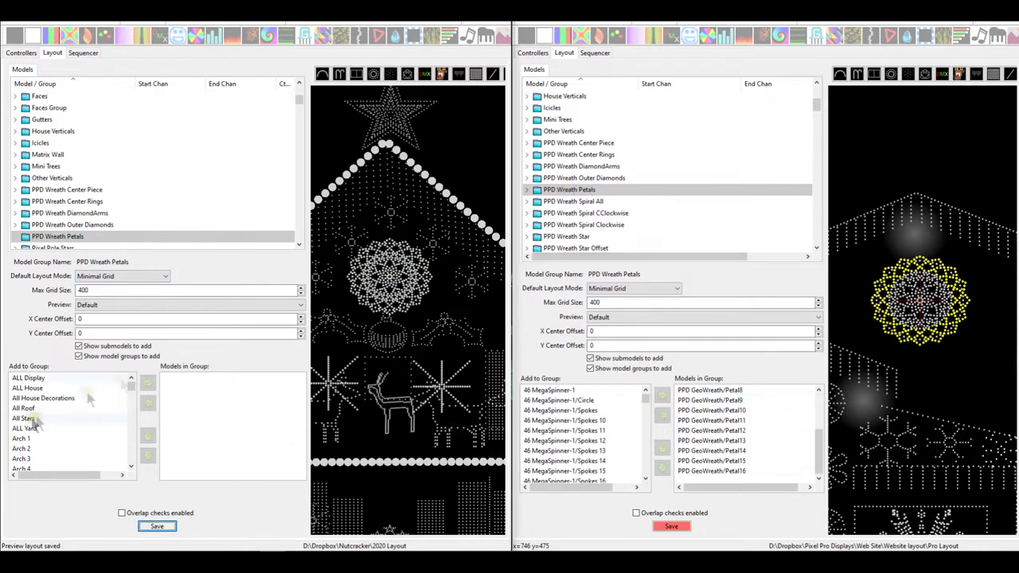
pyautogui.click(36, 439)
pyautogui.moveTo(36, 439); pyautogui.dragTo(49, 469)
pyautogui.scroll(-2, 46, 427)
pyautogui.doubleClick(46, 425)
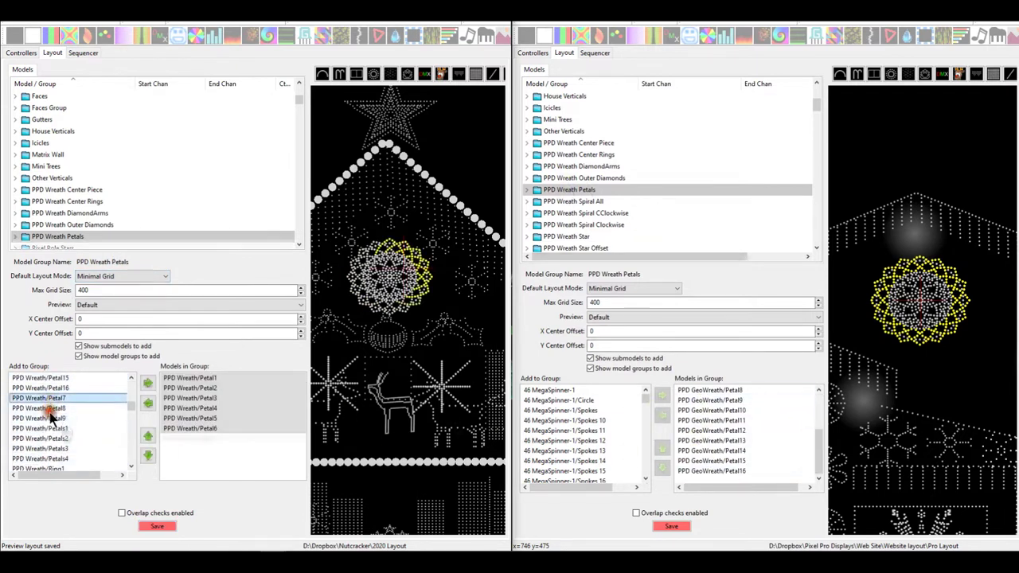
pyautogui.doubleClick(47, 422)
pyautogui.doubleClick(48, 411)
pyautogui.scroll(3, 48, 411)
pyautogui.moveTo(44, 378); pyautogui.dragTo(205, 450)
pyautogui.click(156, 527)
pyautogui.click(46, 224)
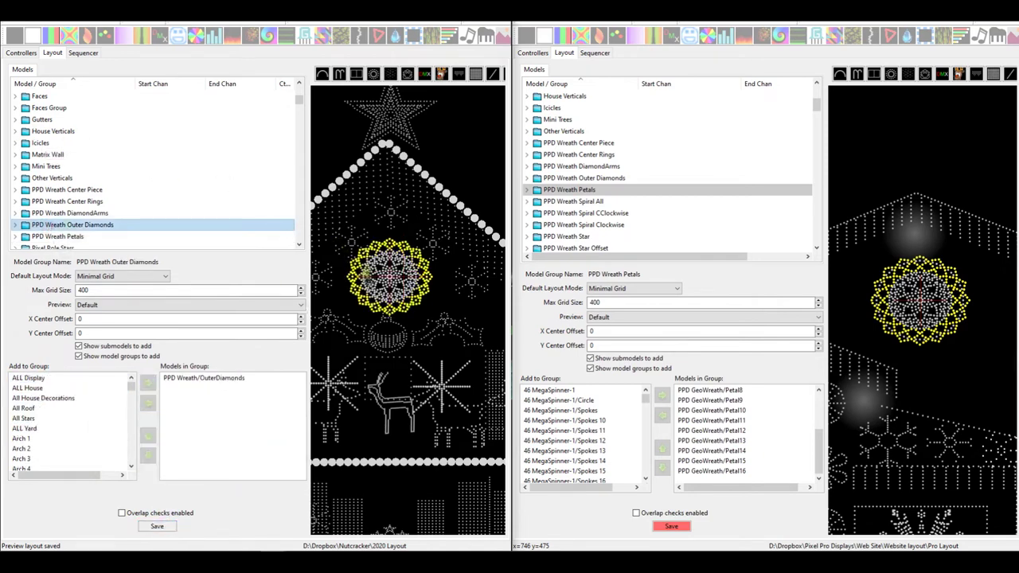
pyautogui.click(62, 236)
# Step: Create the group 'PPD Wreath Spiral All' containing the SpiralsCCW and SpiralsCW submodels
pyautogui.rightClick(80, 226)
pyautogui.click(146, 233)
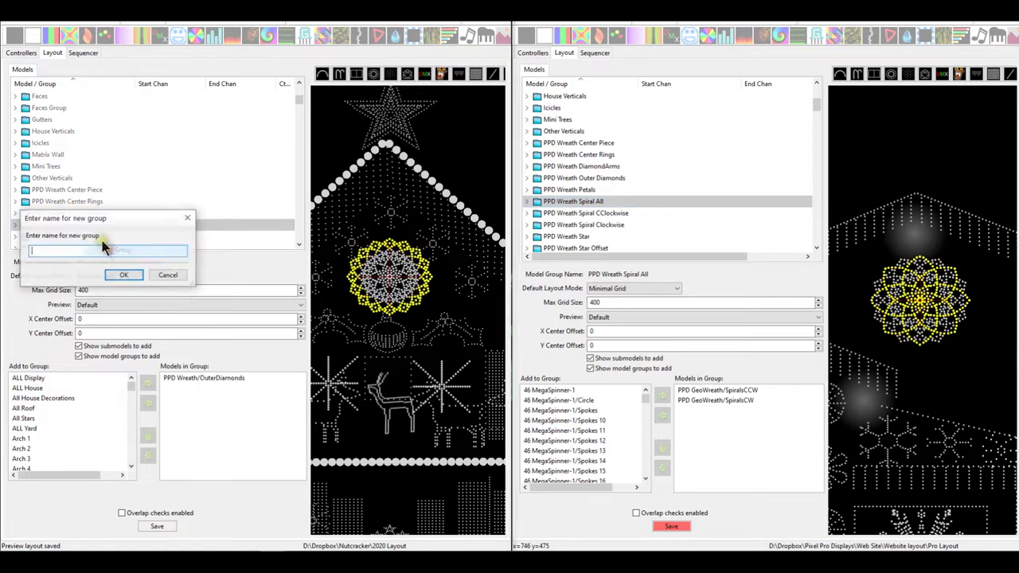
pyautogui.write('PPD Wreath Spiral All')
pyautogui.press('Return')
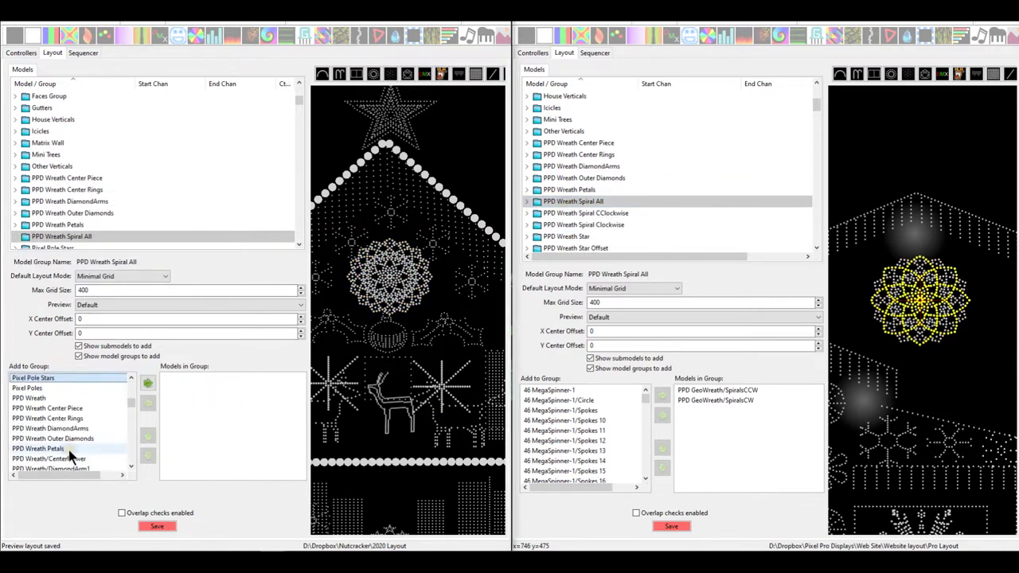
pyautogui.scroll(-10, 64, 446)
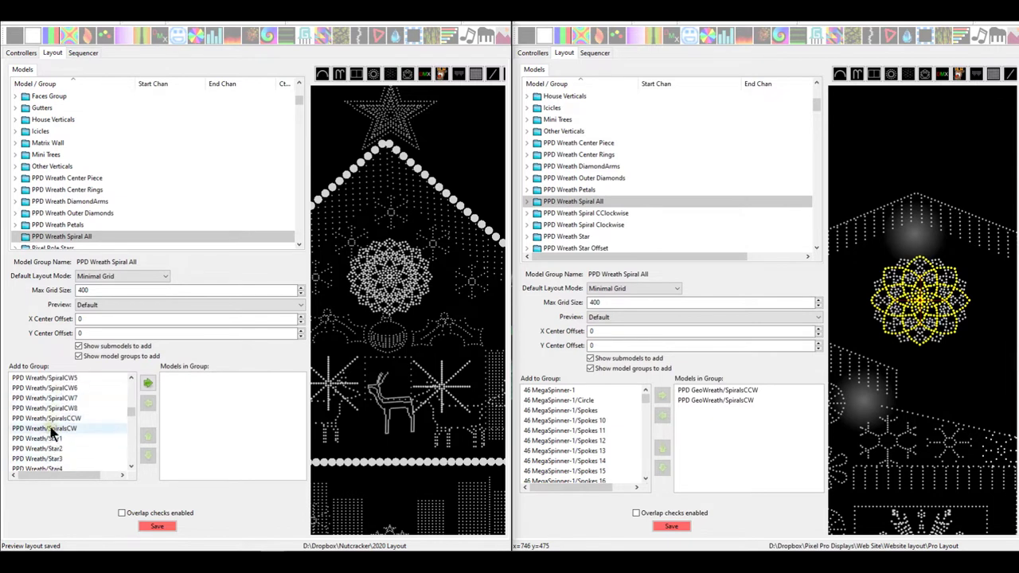
pyautogui.click(47, 418)
pyautogui.keyDown('shift'); pyautogui.click(48, 428); pyautogui.keyUp('shift')
pyautogui.click(147, 382)
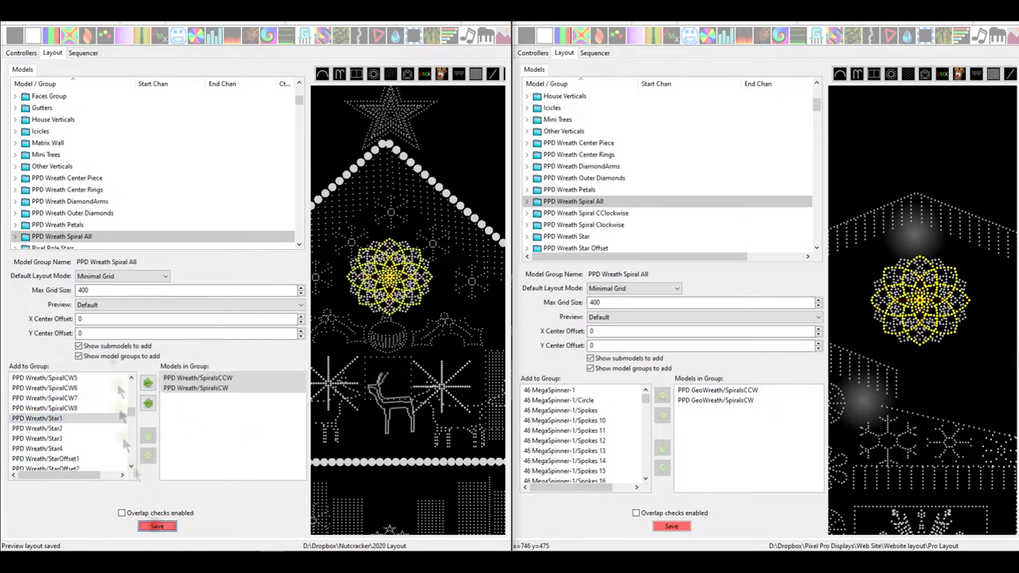
# Step: Create 'PPD Wreath Spiral CClockwise' holding SpiralsCCW and save the layout
pyautogui.scroll(-1, 180, 210)
pyautogui.rightClick(71, 215)
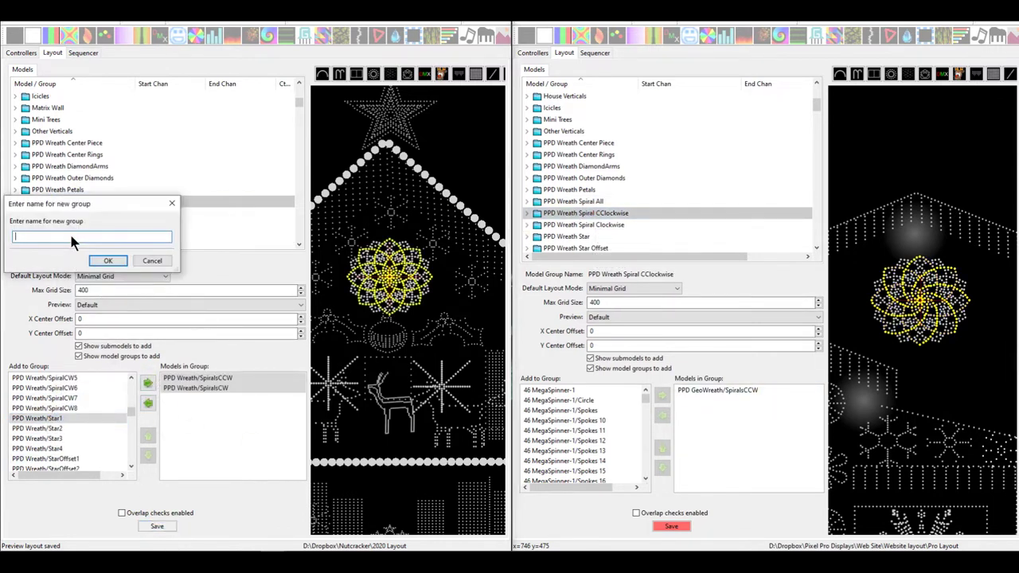
pyautogui.write('PPD Wreath Spiral CClockwise')
pyautogui.press('Return')
pyautogui.click(39, 402)
pyautogui.press('p')
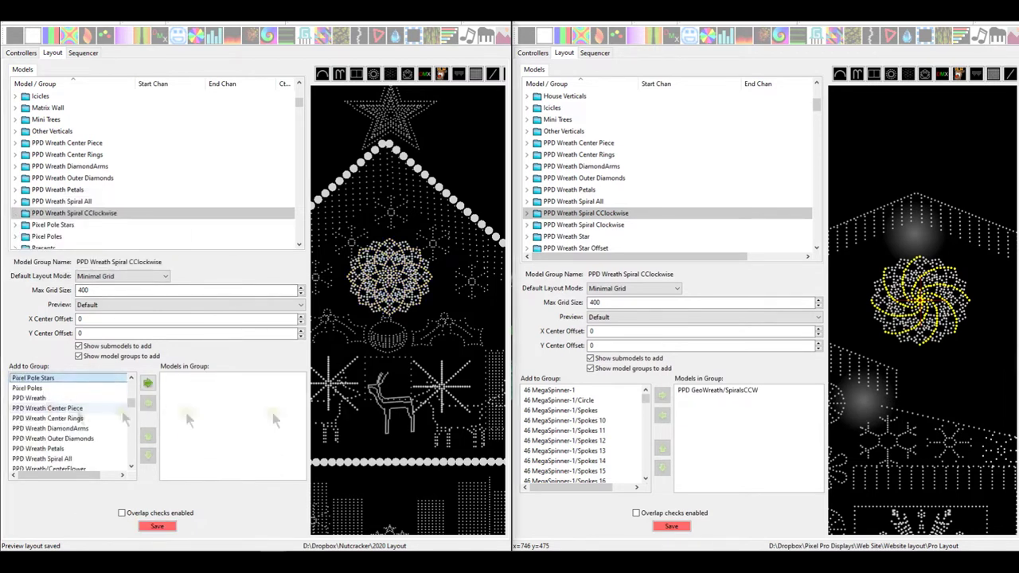
pyautogui.press('Down')
pyautogui.press('Down')
pyautogui.press('Down')
pyautogui.press('Down')
pyautogui.press('Down')
pyautogui.press('Down')
pyautogui.press('Down')
pyautogui.press('Down')
pyautogui.press('Down')
pyautogui.press('Down')
pyautogui.press('Down')
pyautogui.press('Down')
pyautogui.press('Down')
pyautogui.press('Down')
pyautogui.press('Down')
pyautogui.press('Down')
pyautogui.press('Down')
pyautogui.press('Down')
pyautogui.press('Down')
pyautogui.press('Down')
pyautogui.press('Down')
pyautogui.press('Down')
pyautogui.press('Down')
pyautogui.press('Down')
pyautogui.click(147, 383)
pyautogui.click(157, 527)
# Step: Create 'PPD Wreath Spiral Clockwise' holding SpiralsCW, then check the pro Star group
pyautogui.rightClick(57, 207)
pyautogui.click(90, 249)
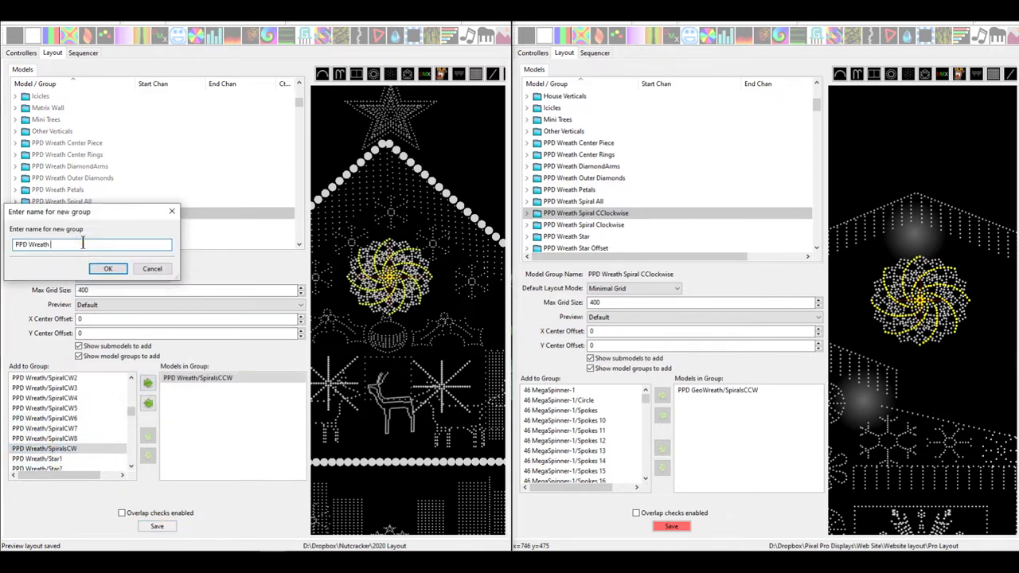
pyautogui.press('Return')
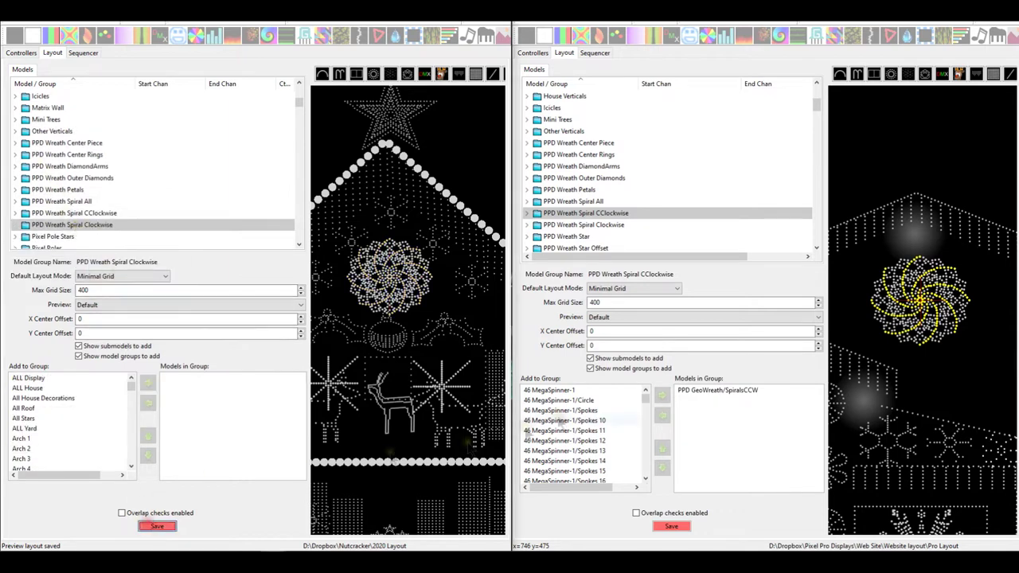
pyautogui.scroll(-5, 77, 436)
pyautogui.press('Down')
pyautogui.press('Down')
pyautogui.press('Down')
pyautogui.press('Down')
pyautogui.press('Down')
pyautogui.press('Down')
pyautogui.press('Down')
pyautogui.press('Down')
pyautogui.press('Down')
pyautogui.press('Down')
pyautogui.press('Down')
pyautogui.press('Down')
pyautogui.press('Down')
pyautogui.press('Down')
pyautogui.press('Down')
pyautogui.press('Down')
pyautogui.press('Down')
pyautogui.press('Down')
pyautogui.press('Down')
pyautogui.press('Down')
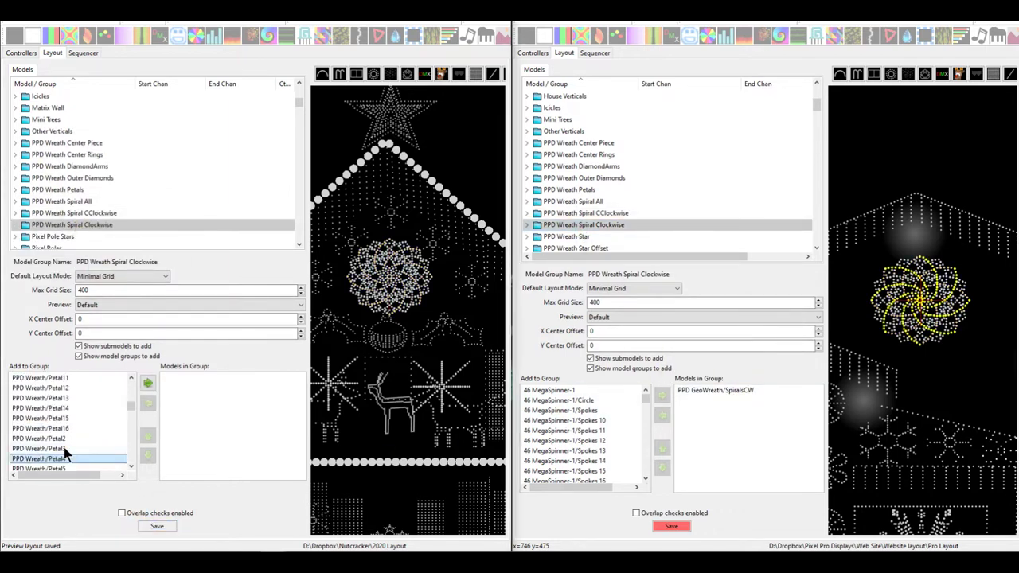
pyautogui.scroll(-3, 48, 445)
pyautogui.click(47, 439)
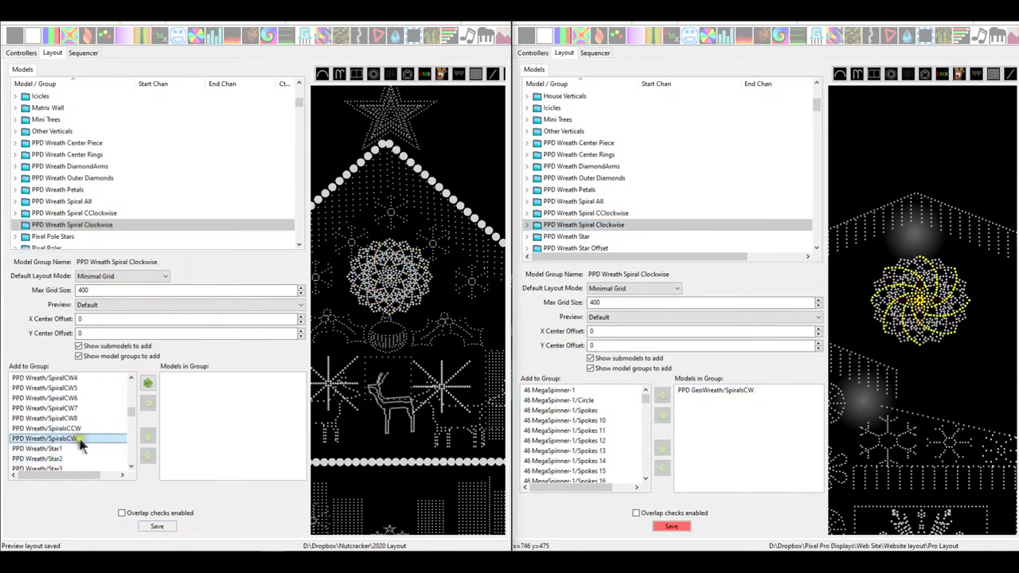
pyautogui.click(148, 384)
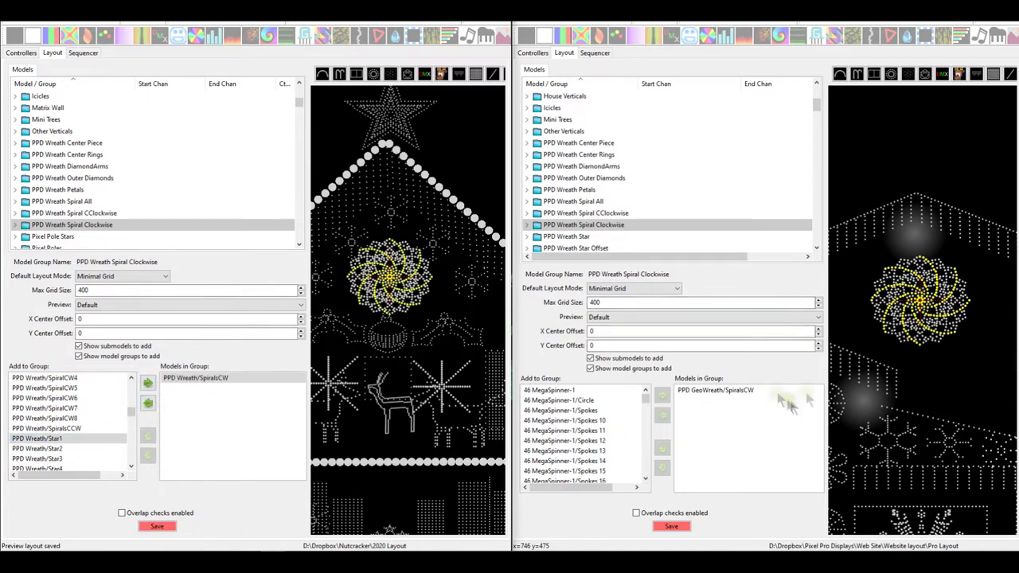
pyautogui.click(566, 237)
# Step: Create the group 'PPD Wreath Star' with Star1–Star4 and save the layout
pyautogui.rightClick(50, 245)
pyautogui.click(73, 274)
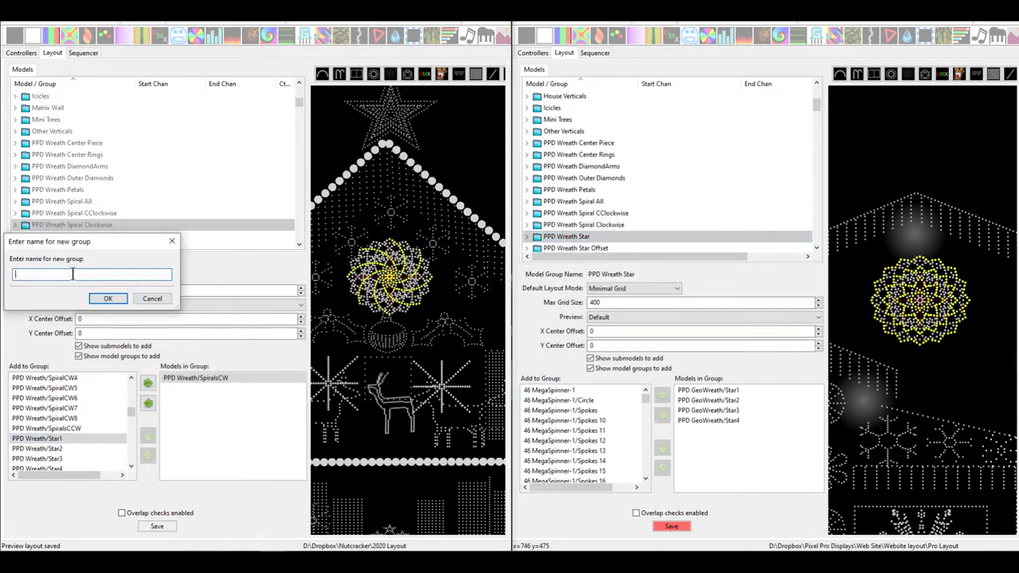
pyautogui.write('PPD Wreath Star')
pyautogui.press('Return')
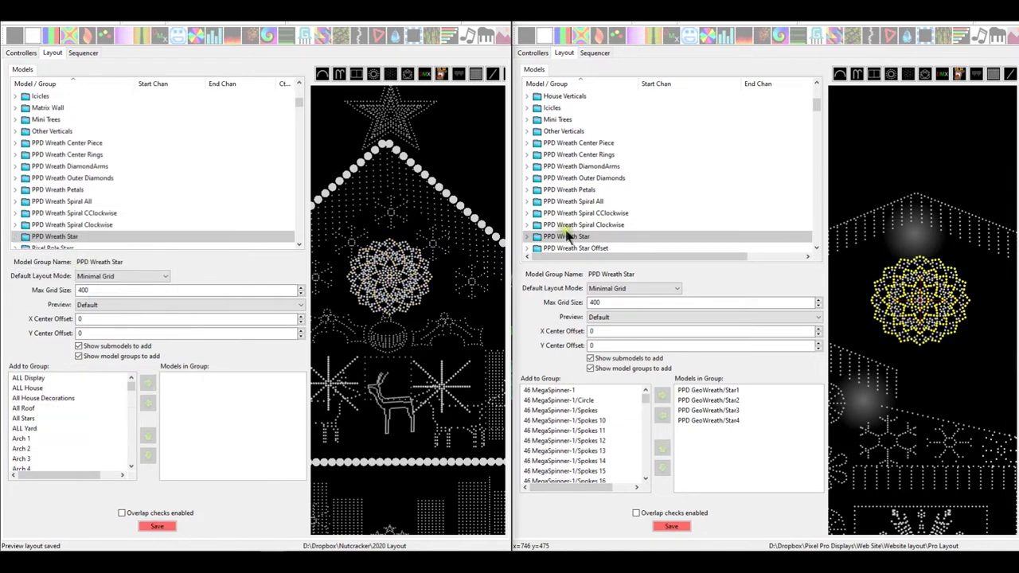
pyautogui.scroll(-10, 66, 421)
pyautogui.click(49, 430)
pyautogui.scroll(-2, 50, 433)
pyautogui.click(41, 440)
pyautogui.keyDown('shift'); pyautogui.click(41, 469); pyautogui.keyUp('shift')
pyautogui.moveTo(40, 457); pyautogui.dragTo(191, 446)
pyautogui.click(157, 526)
# Step: Create 'PPD Wreath Star Offset' containing StarOffset1–StarOffset3
pyautogui.scroll(-1, 57, 219)
pyautogui.rightClick(57, 220)
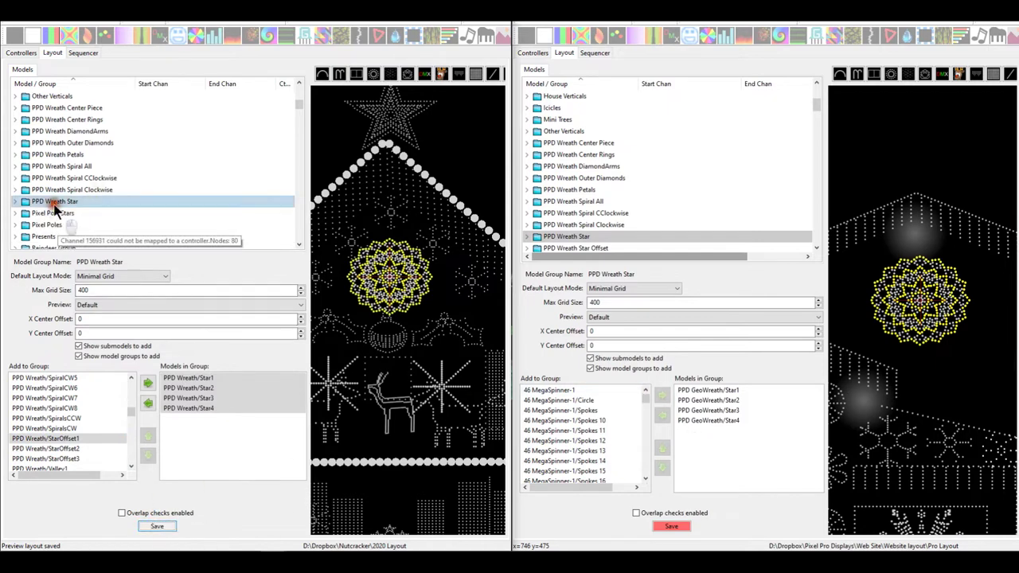
pyautogui.click(76, 231)
pyautogui.write('PPD Wreath Star Offset')
pyautogui.press('Return')
pyautogui.click(50, 408)
pyautogui.scroll(-15, 52, 421)
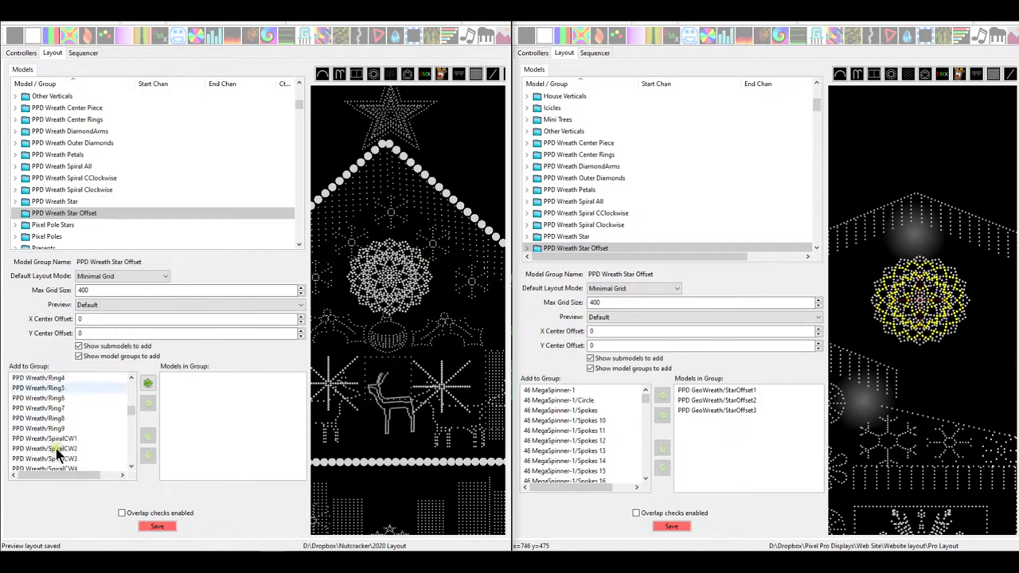
pyautogui.scroll(-2, 58, 454)
pyautogui.moveTo(48, 398); pyautogui.dragTo(48, 417)
pyautogui.click(148, 383)
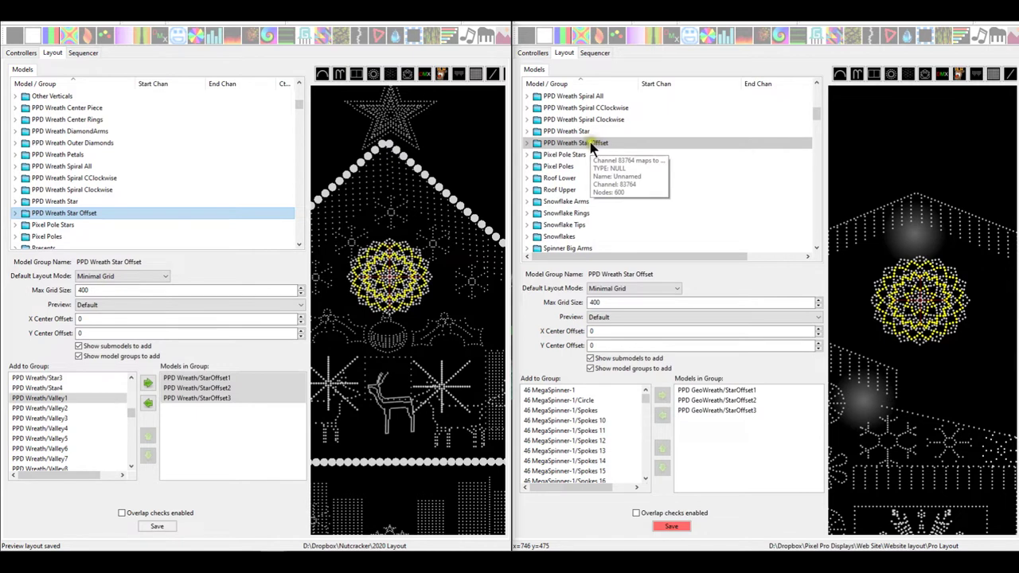
# Step: Review the pro layout's Star, Spiral Clockwise, Spiral CClockwise and Spiral All groups
pyautogui.click(570, 131)
pyautogui.click(570, 119)
pyautogui.click(571, 108)
pyautogui.click(571, 97)
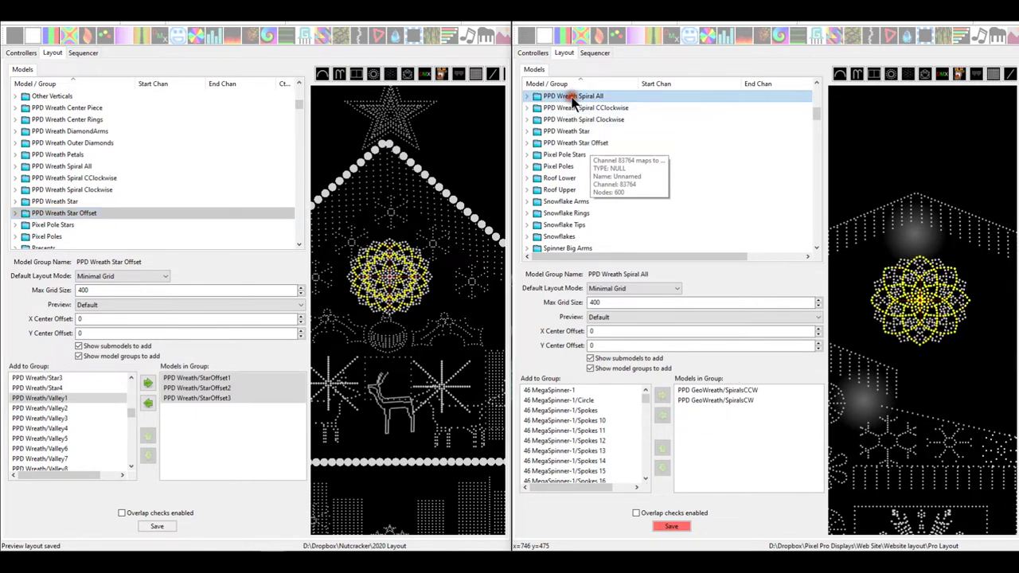
# Step: Back in your own layout, check the Wreath Rings group and select the PPD Wreath model
pyautogui.click(71, 213)
pyautogui.scroll(-7, 108, 181)
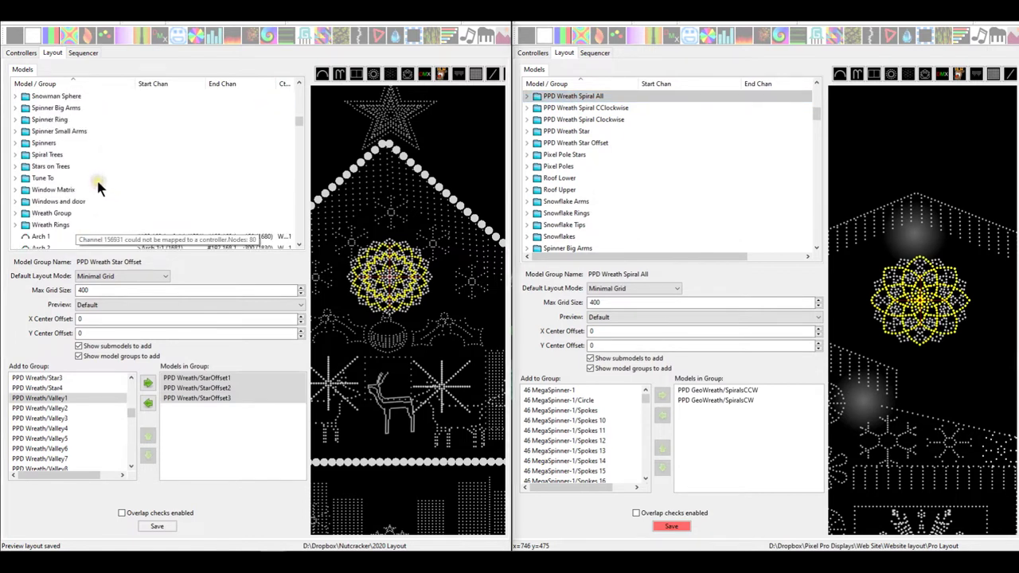
pyautogui.click(49, 225)
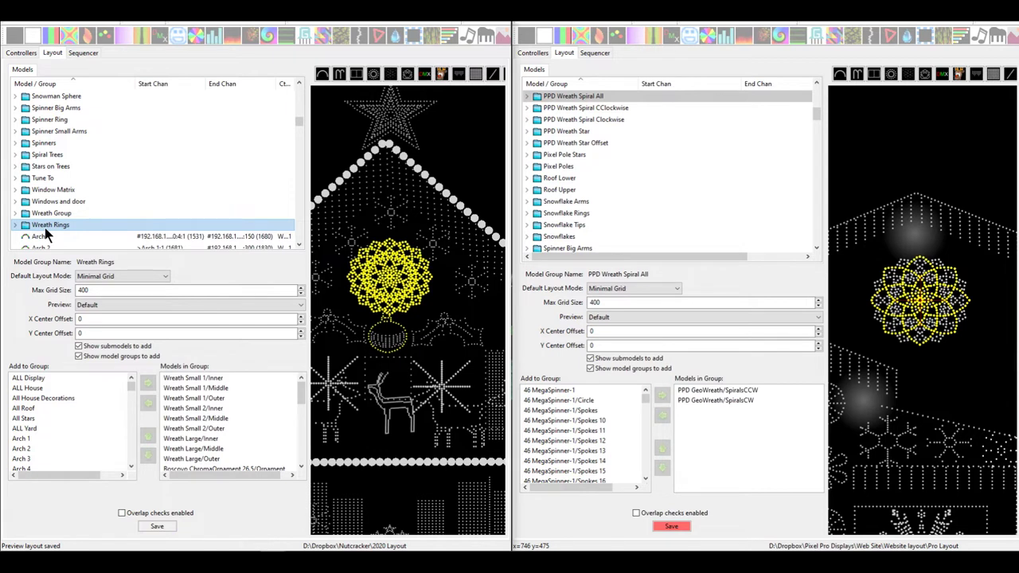
pyautogui.scroll(-2, 88, 202)
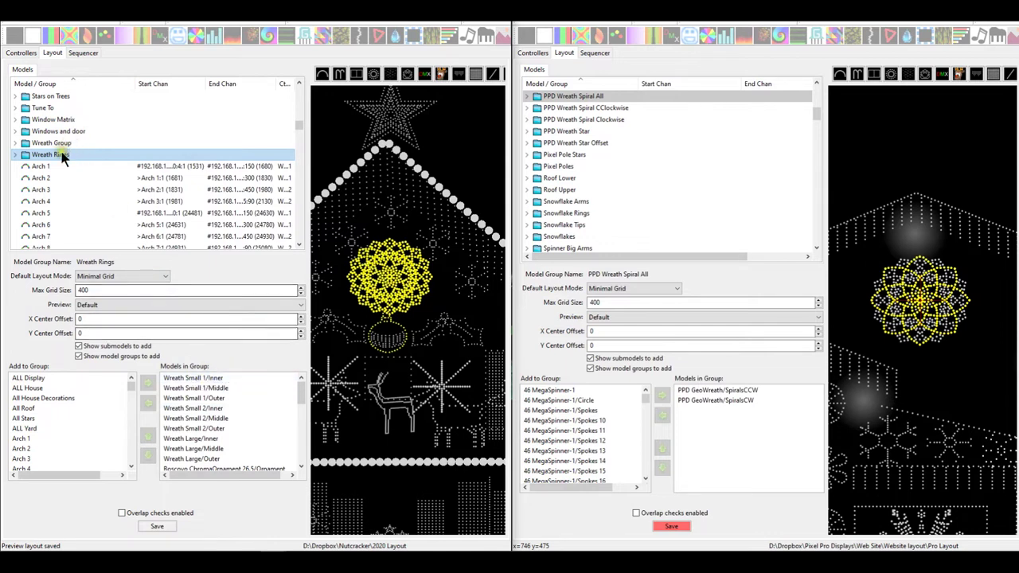
pyautogui.scroll(3, 40, 161)
pyautogui.click(377, 281)
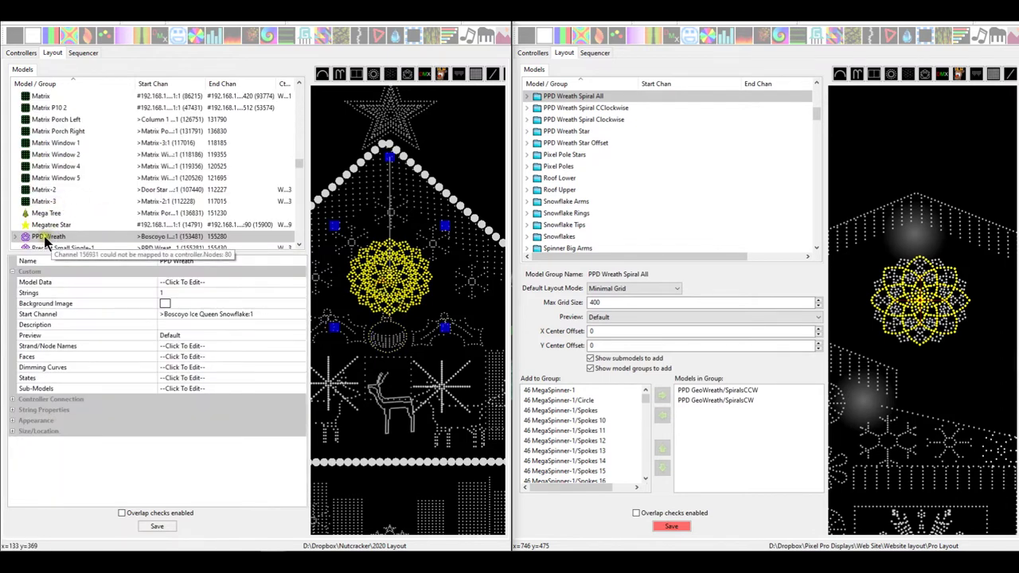
# Step: Open PPD Wreath's Sub-Models editor and view Ring1 and Ring2 on the preview
pyautogui.click(14, 237)
pyautogui.click(260, 388)
pyautogui.click(301, 389)
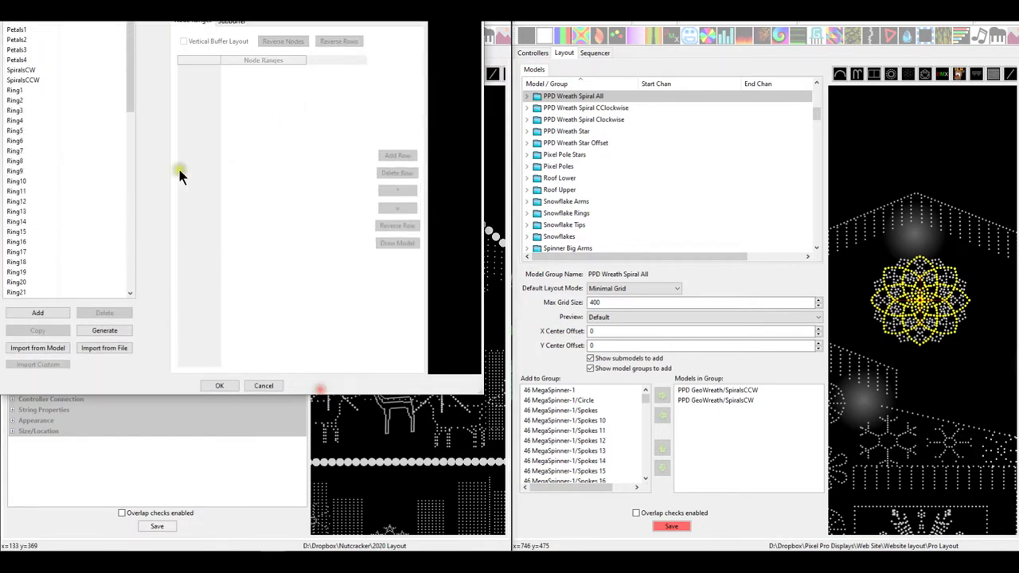
pyautogui.click(51, 91)
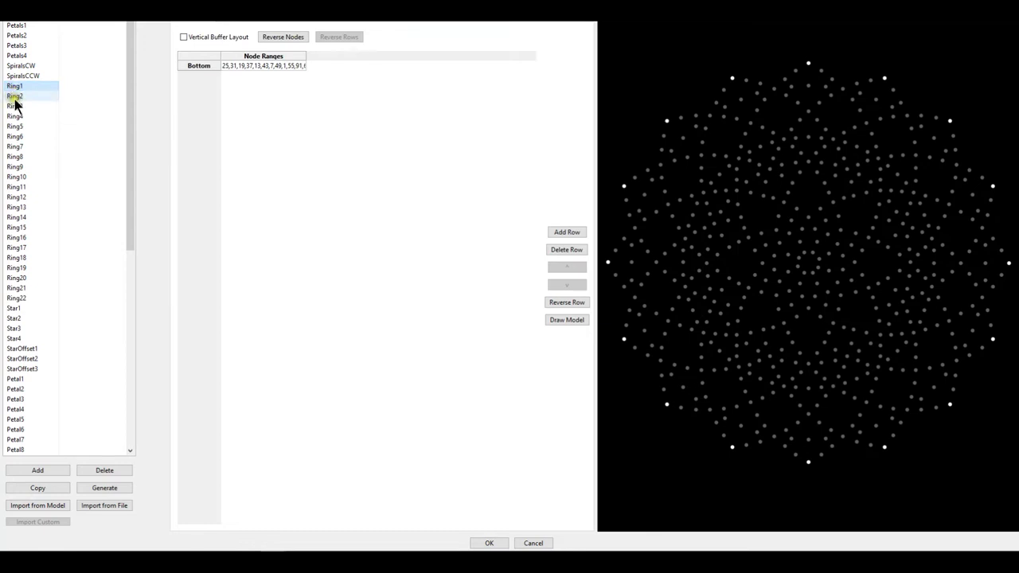
pyautogui.click(15, 97)
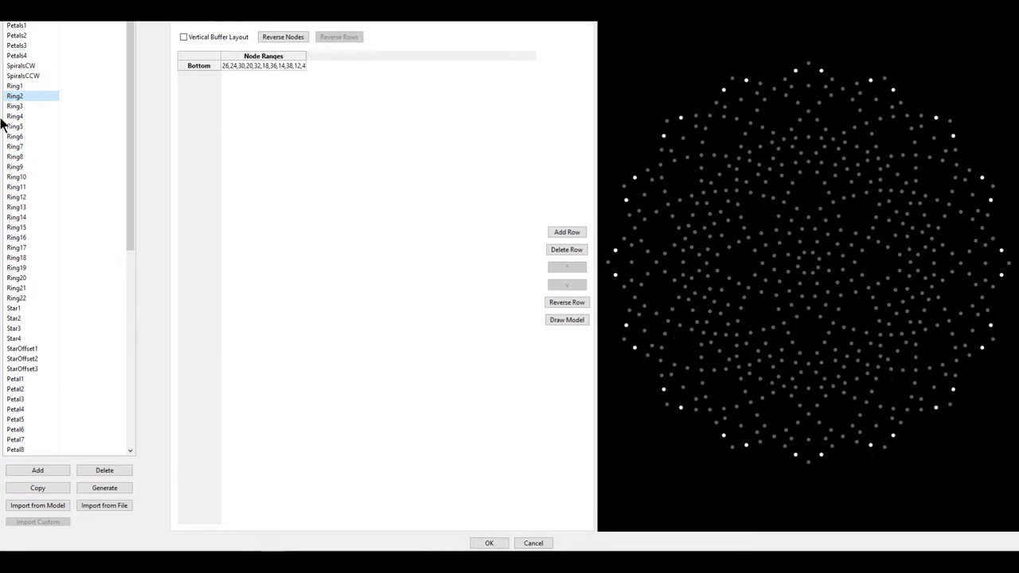
# Step: Step through the rings from Ring22 back to Ring5, viewing each on the preview
pyautogui.click(18, 298)
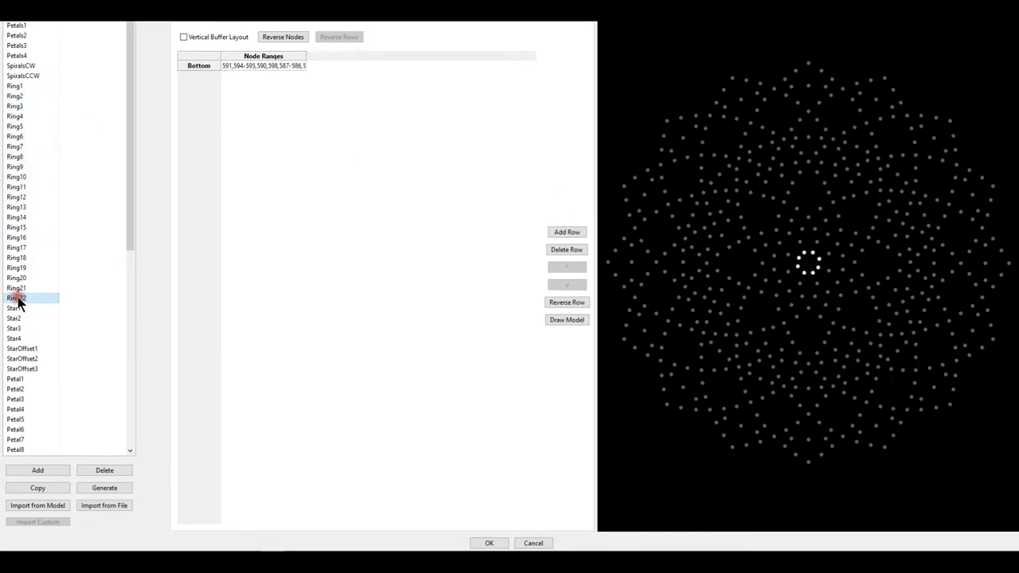
pyautogui.click(19, 287)
pyautogui.click(20, 278)
pyautogui.click(21, 268)
pyautogui.click(20, 257)
pyautogui.click(21, 248)
pyautogui.click(20, 237)
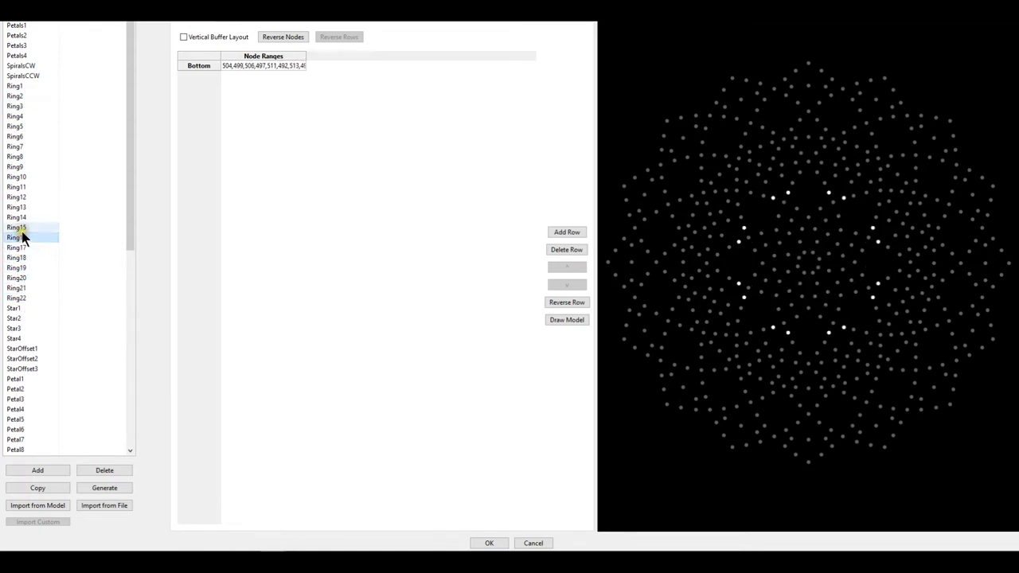
pyautogui.click(21, 228)
pyautogui.click(20, 216)
pyautogui.click(20, 206)
pyautogui.click(16, 199)
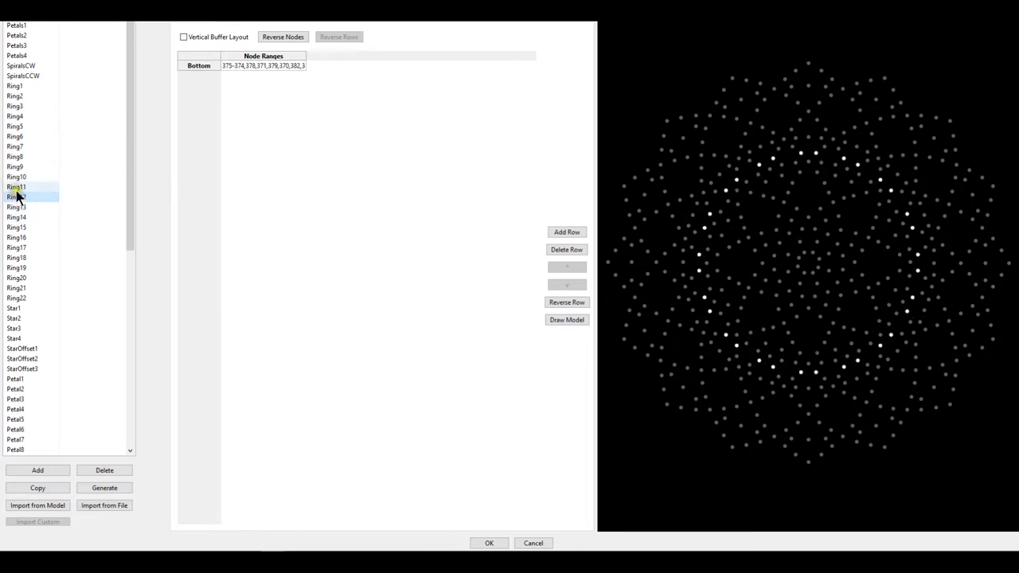
pyautogui.click(16, 188)
pyautogui.click(18, 178)
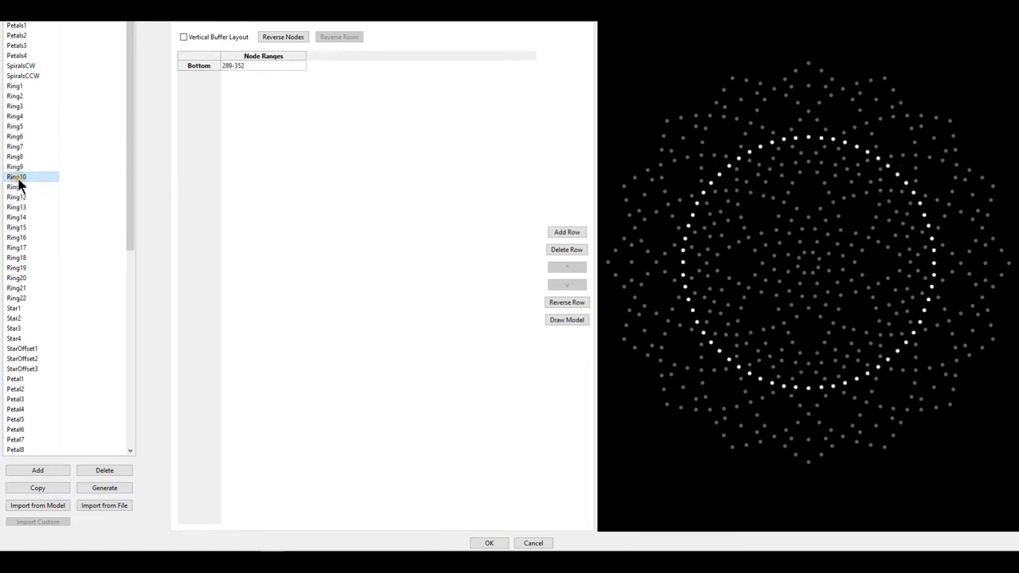
pyautogui.click(16, 168)
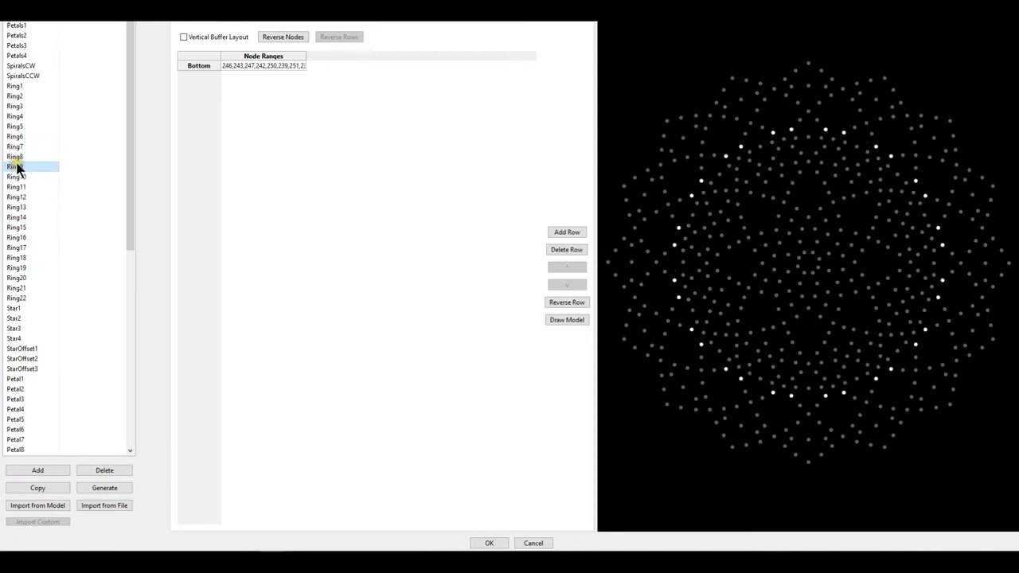
pyautogui.click(15, 158)
pyautogui.click(14, 147)
pyautogui.click(15, 137)
pyautogui.click(14, 127)
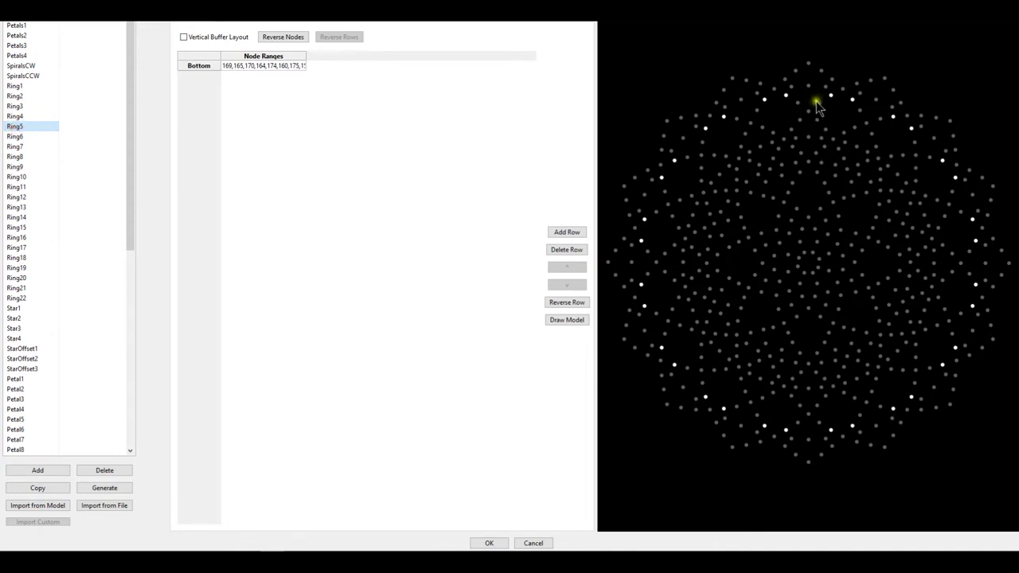
# Step: View Ring4 through Ring1, then inspect Ring1's node ranges without changing them
pyautogui.moveTo(809, 112)
pyautogui.click(22, 117)
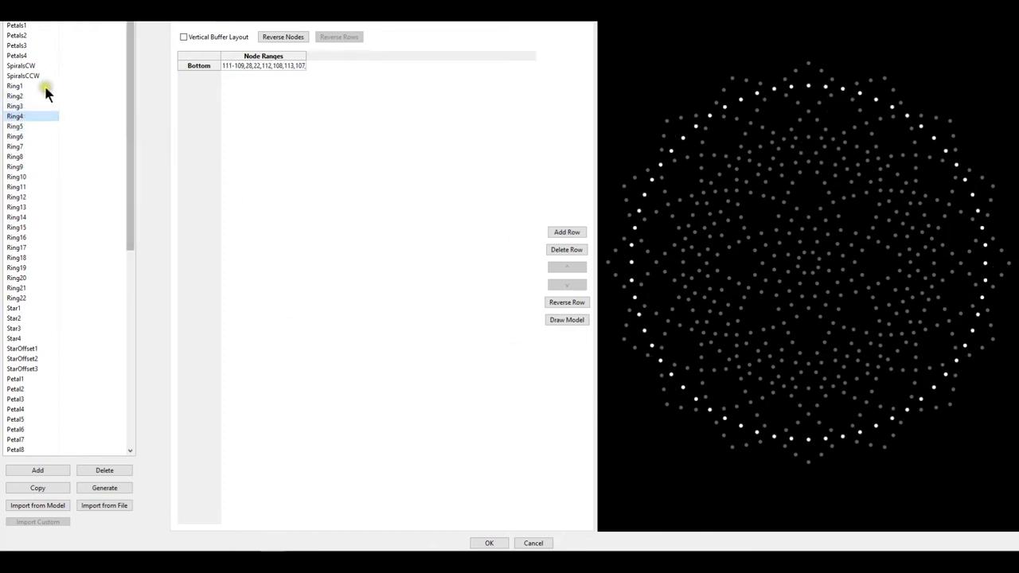
pyautogui.click(22, 106)
pyautogui.click(16, 96)
pyautogui.click(15, 86)
pyautogui.doubleClick(269, 68)
pyautogui.press('Home')
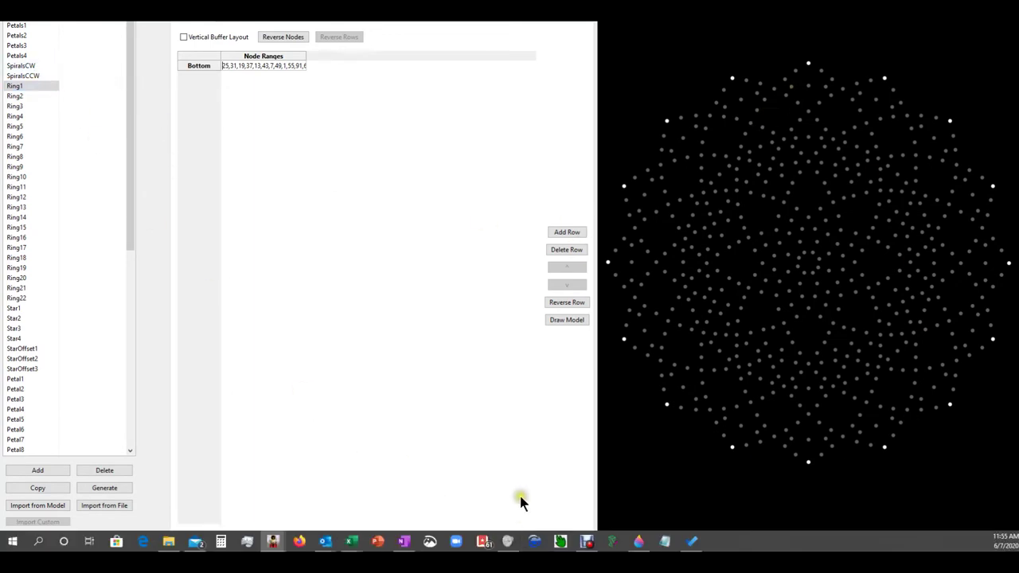
# Step: Cancel the sub-model editor and open the Wreath Rings group's settings
pyautogui.click(531, 543)
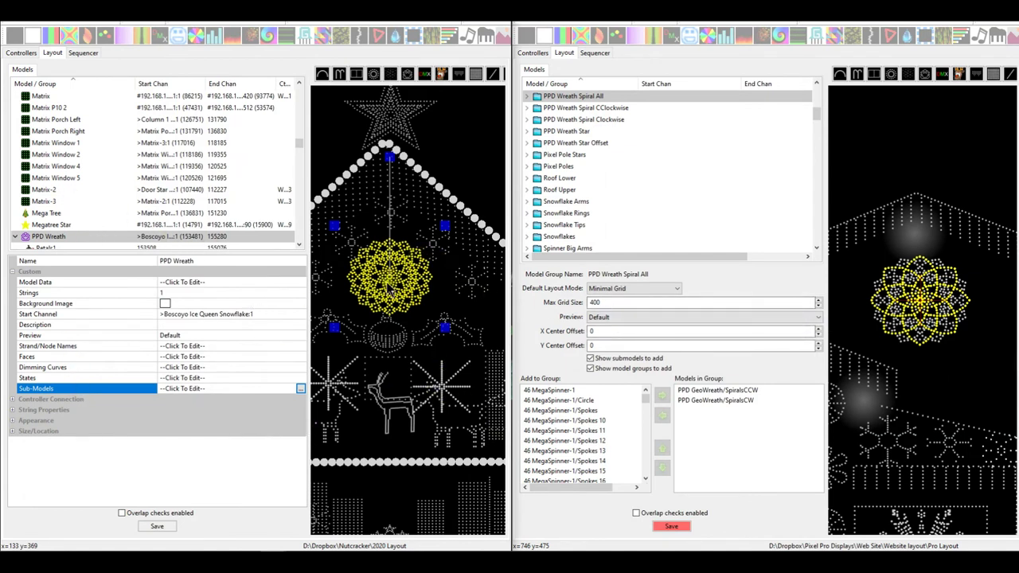
pyautogui.click(41, 238)
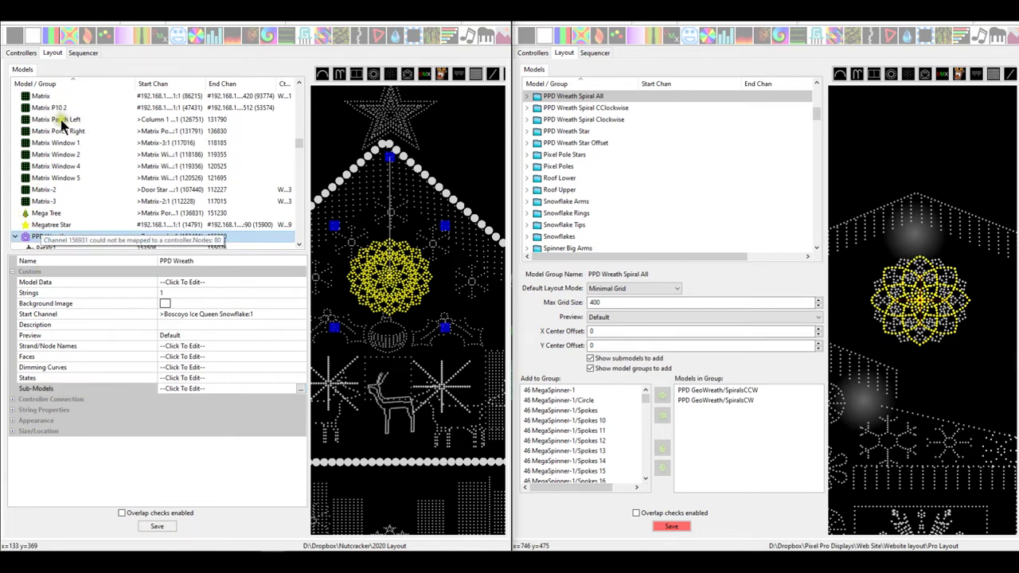
pyautogui.scroll(10, 61, 127)
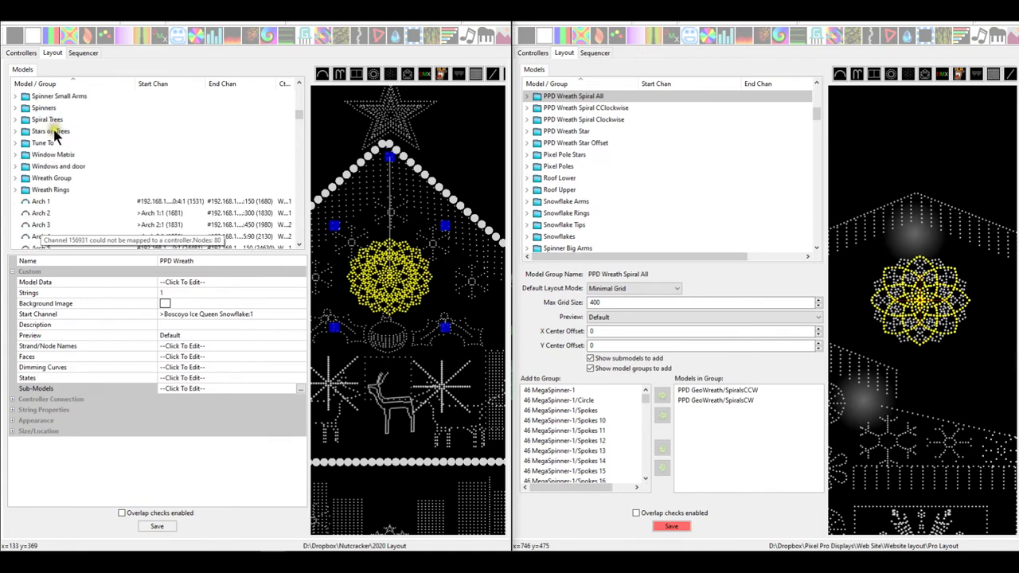
pyautogui.click(64, 189)
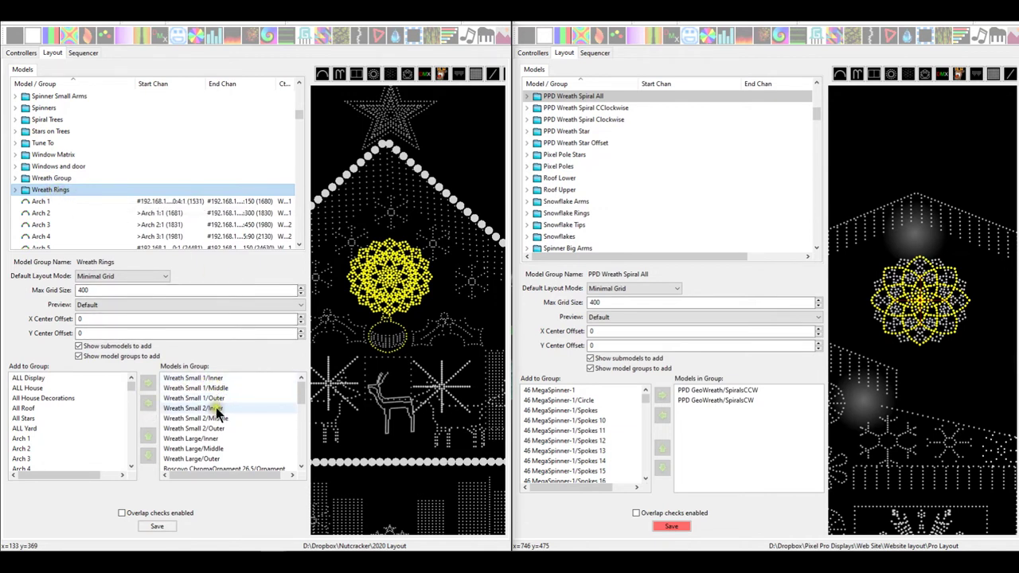
# Step: Select PPD Wreath/Ring1 in the group's members and scroll through the member list
pyautogui.scroll(-3, 215, 398)
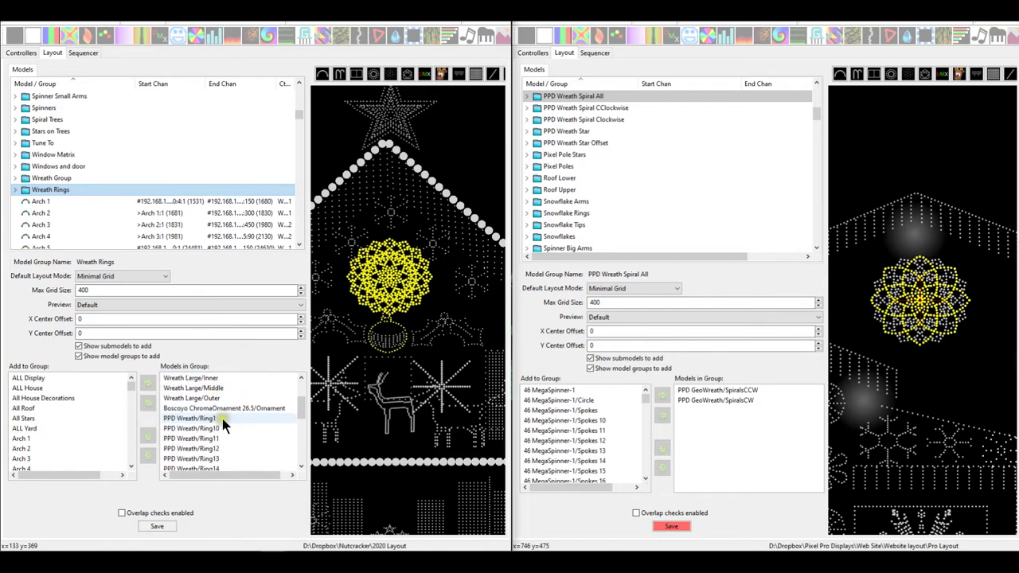
pyautogui.click(195, 408)
pyautogui.click(191, 419)
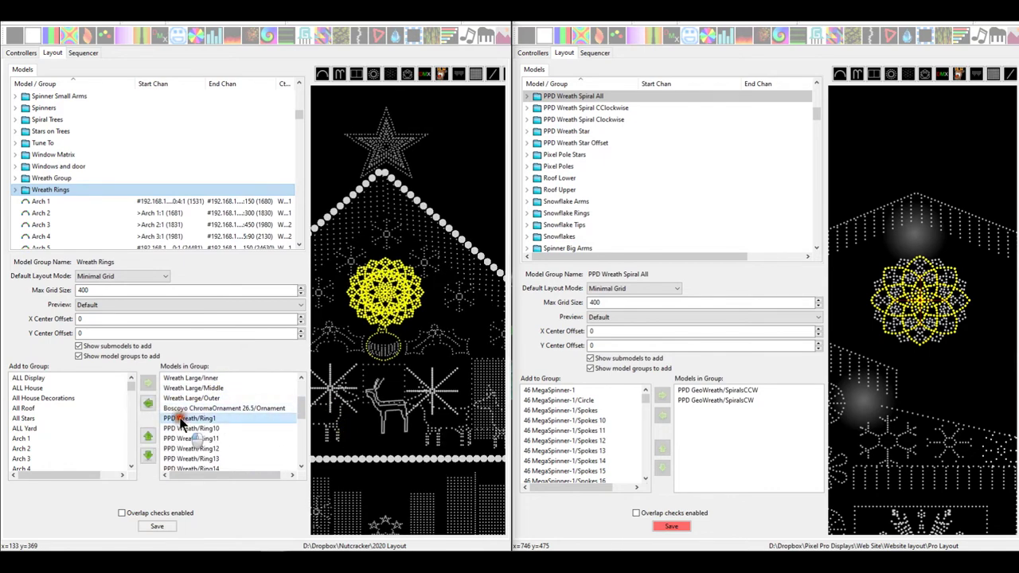
pyautogui.scroll(-1, 191, 418)
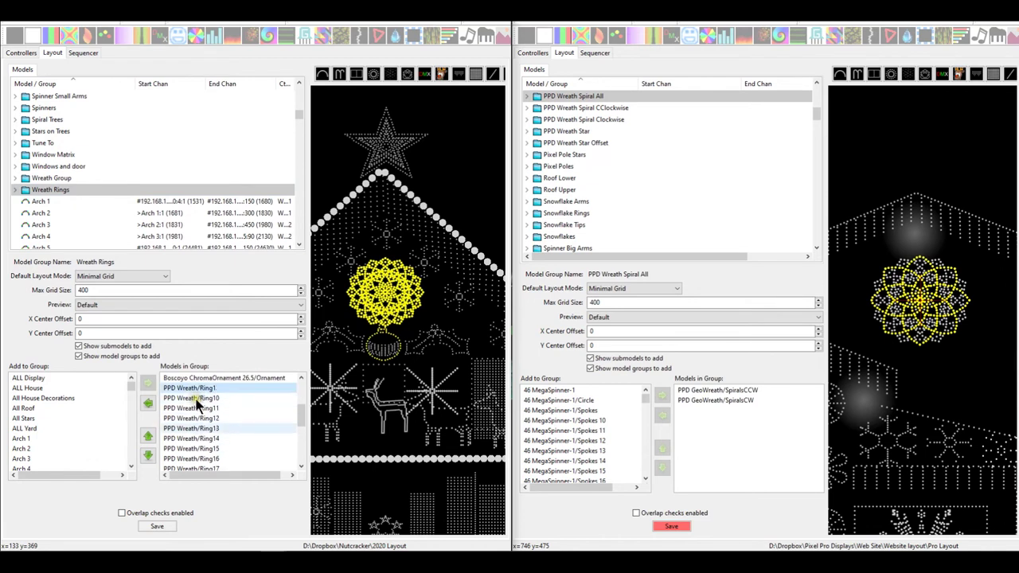
pyautogui.scroll(-2, 191, 408)
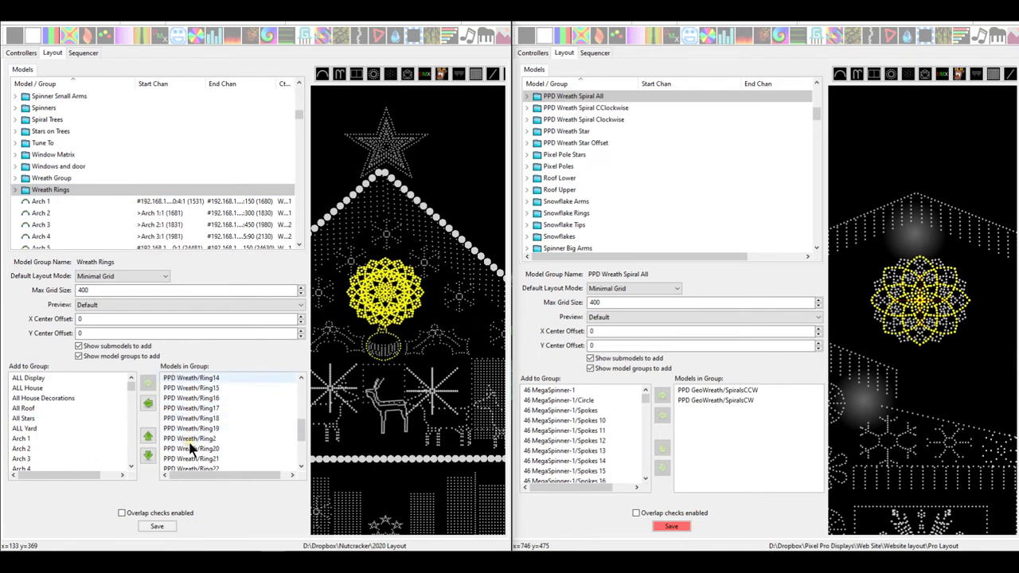
pyautogui.scroll(-3, 195, 425)
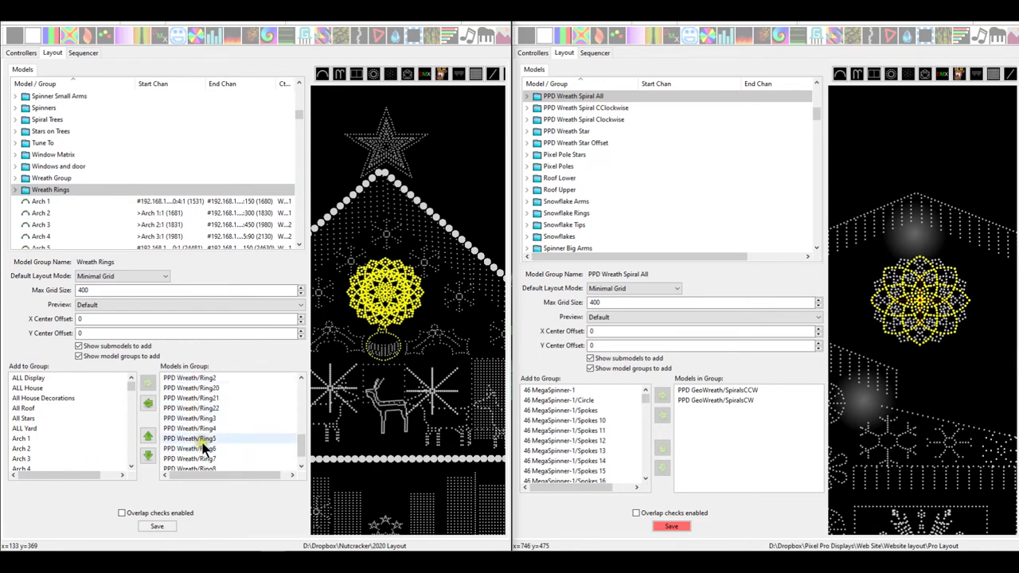
pyautogui.scroll(3, 209, 418)
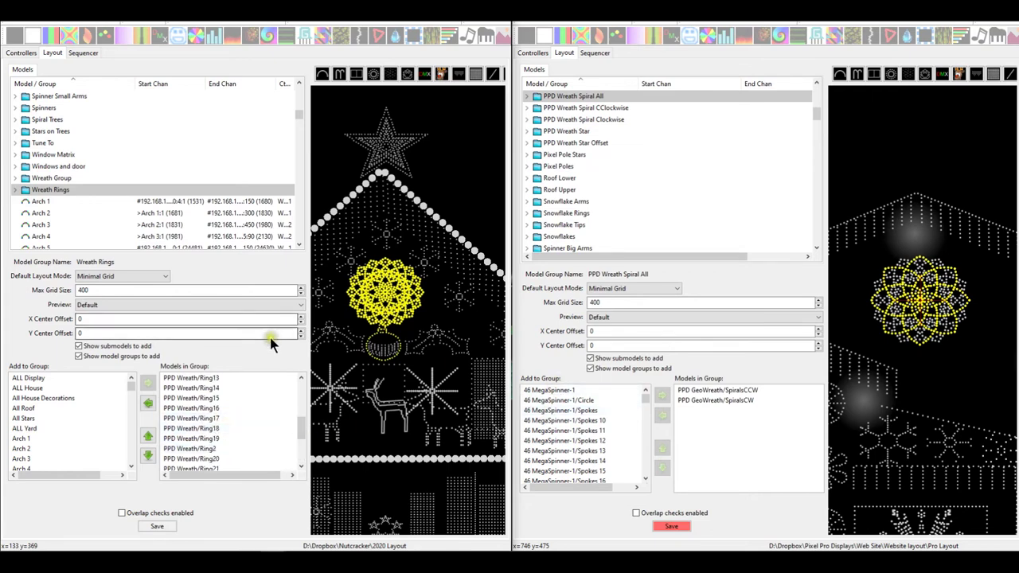
pyautogui.scroll(-5, 394, 309)
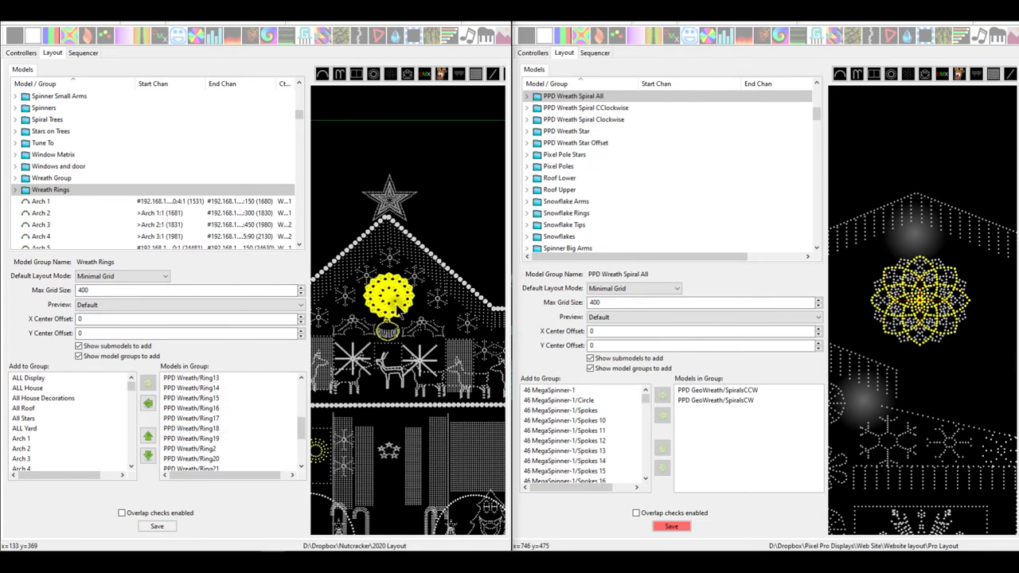
pyautogui.scroll(-2, 373, 344)
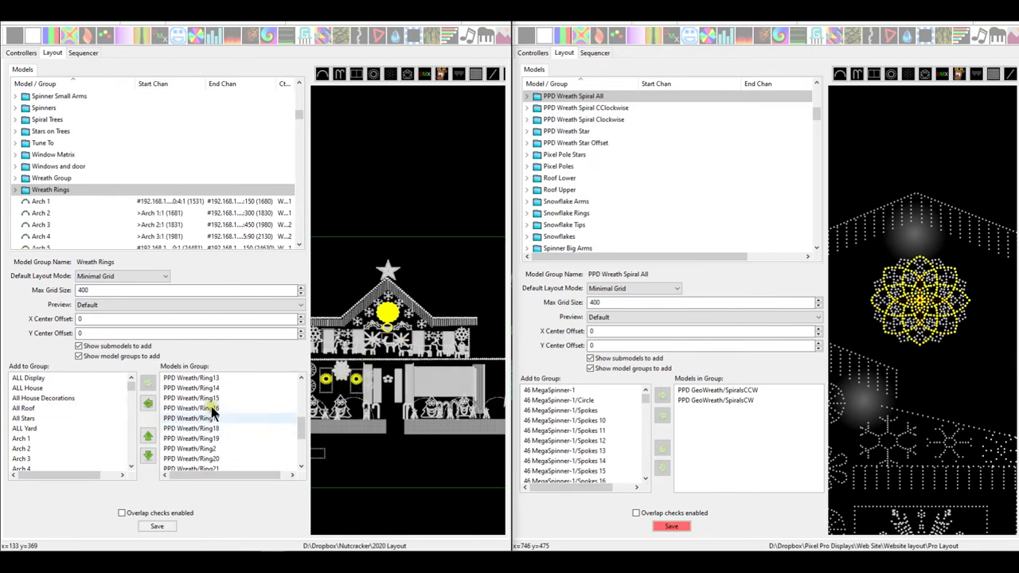
pyautogui.scroll(5, 388, 368)
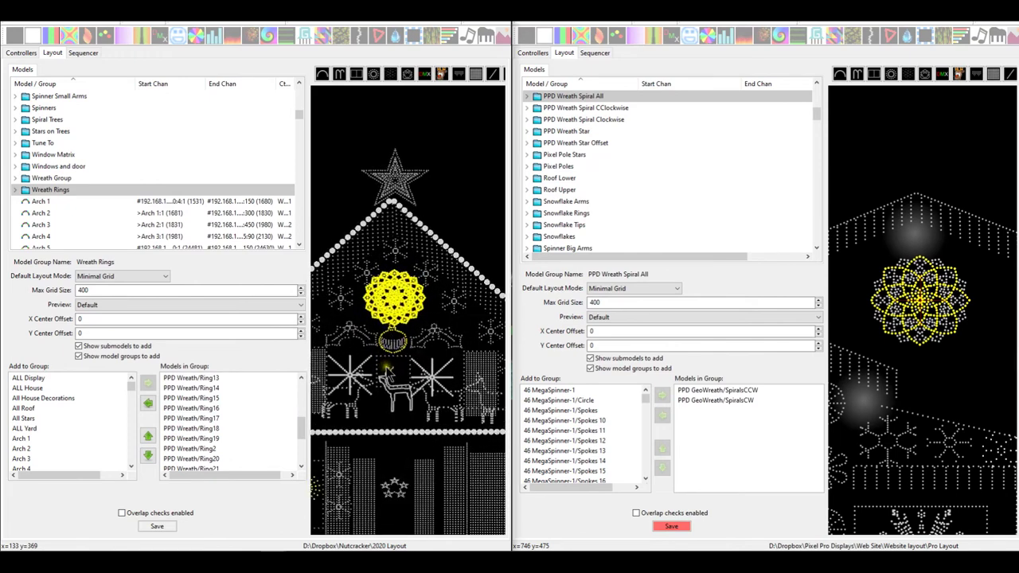
pyautogui.scroll(4, 388, 368)
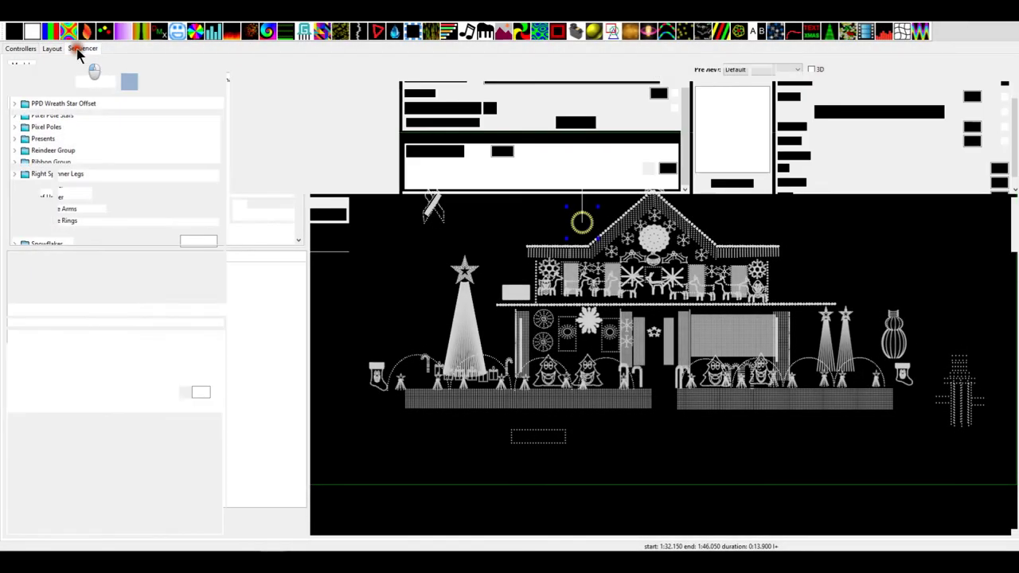
# Step: Switch to the Sequencer tab to see the song's waveform, timing tracks and effect rows
pyautogui.click(79, 49)
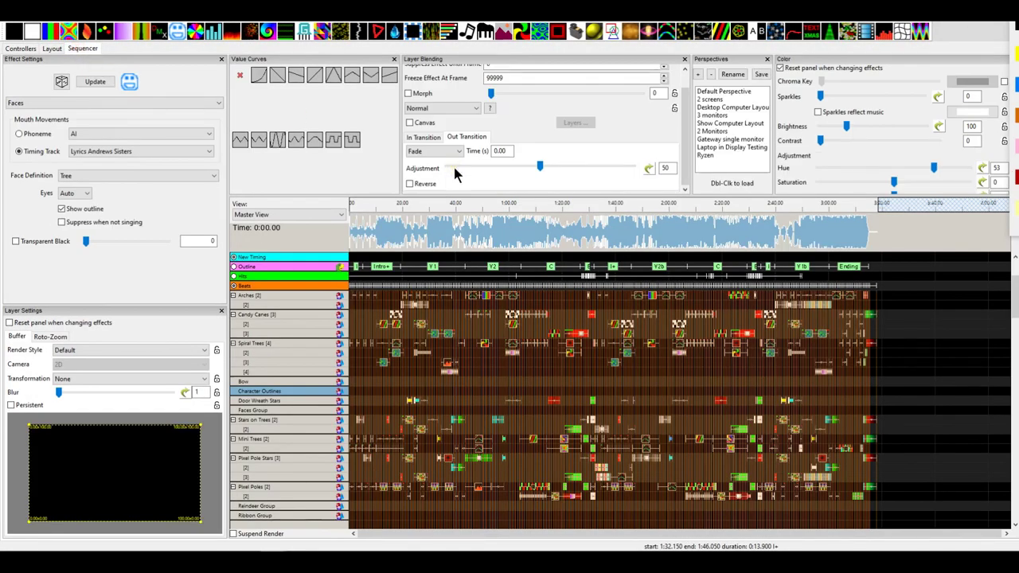